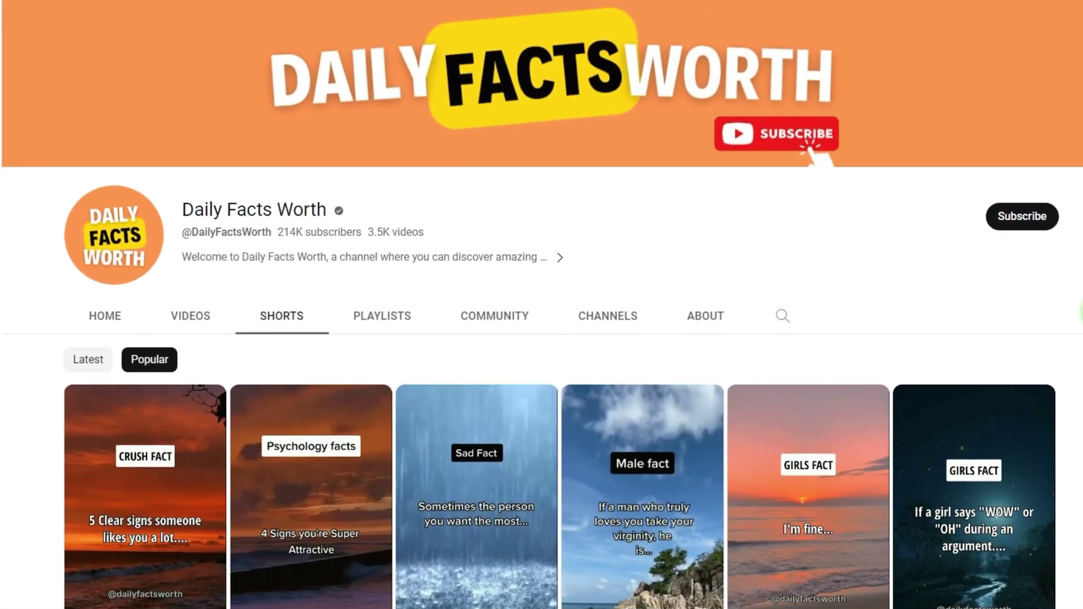
# - Scroll through Daily Facts Worth's Social Blade stats and highlight the $2.8K - $45.2K monthly earnings estimate
pyautogui.scroll(-10, 542, 305)
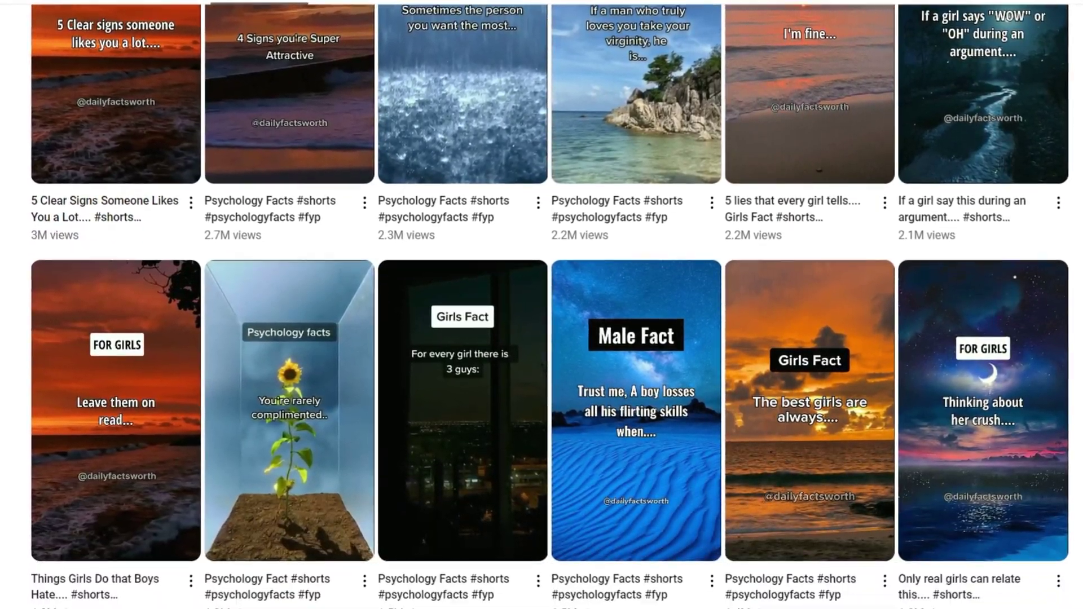
pyautogui.scroll(-8, 542, 304)
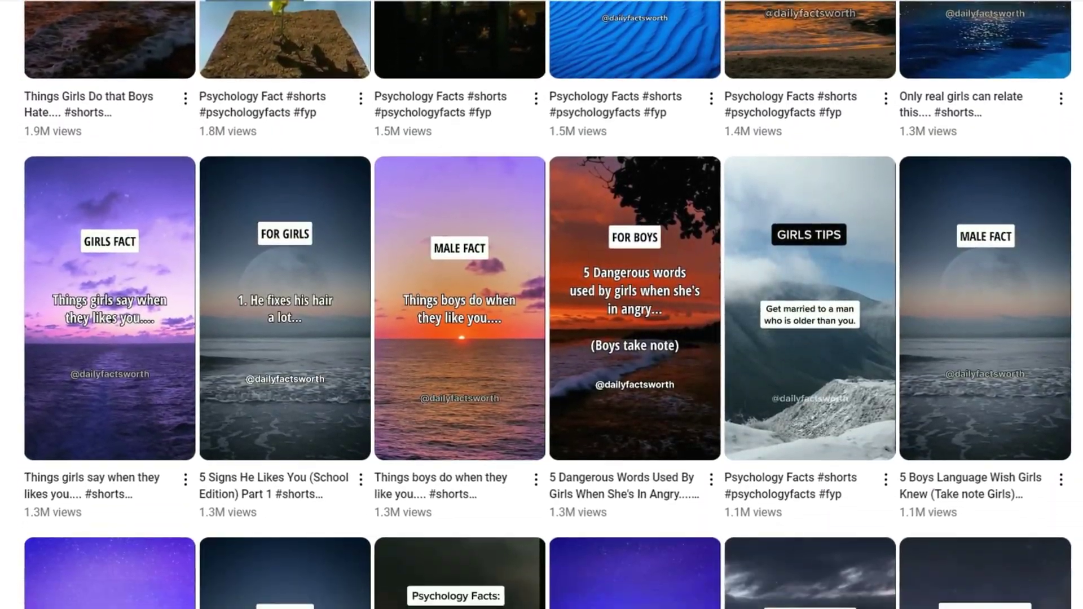
pyautogui.scroll(-8, 542, 304)
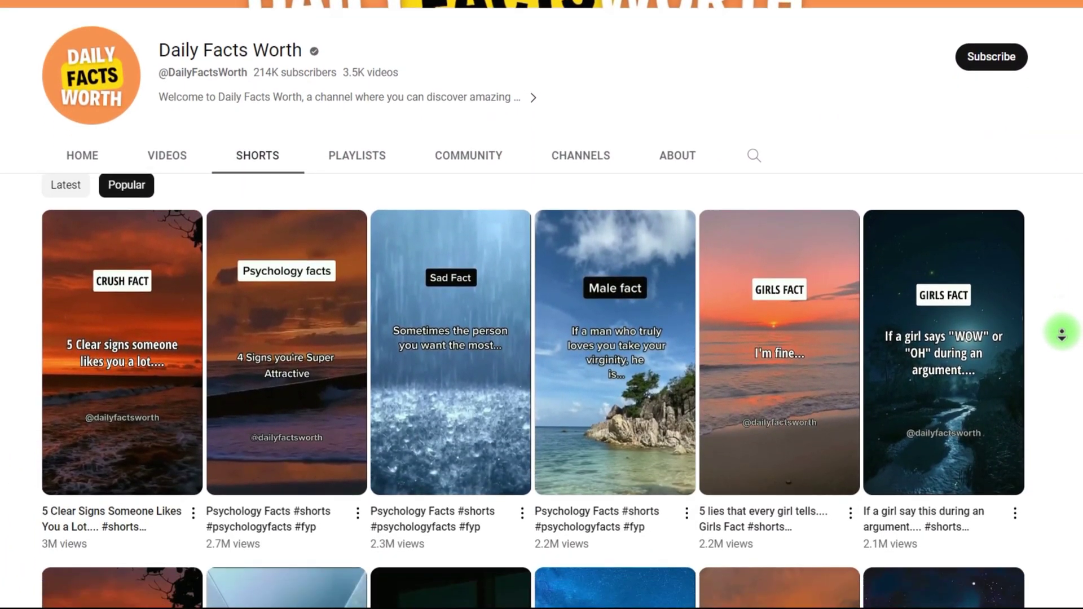
pyautogui.scroll(-8, 1062, 335)
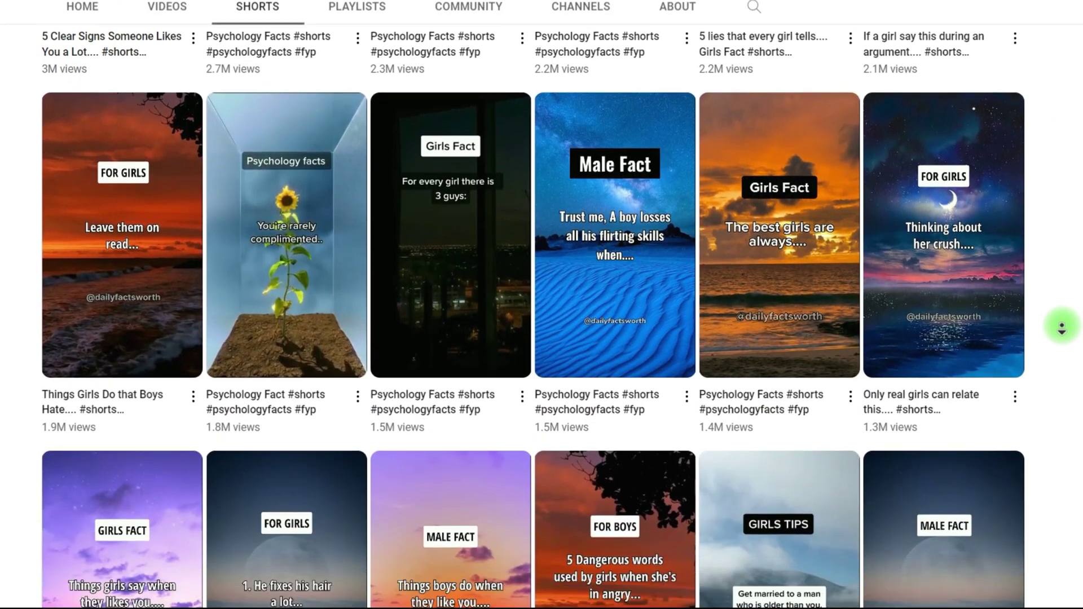
pyautogui.scroll(-8, 1062, 327)
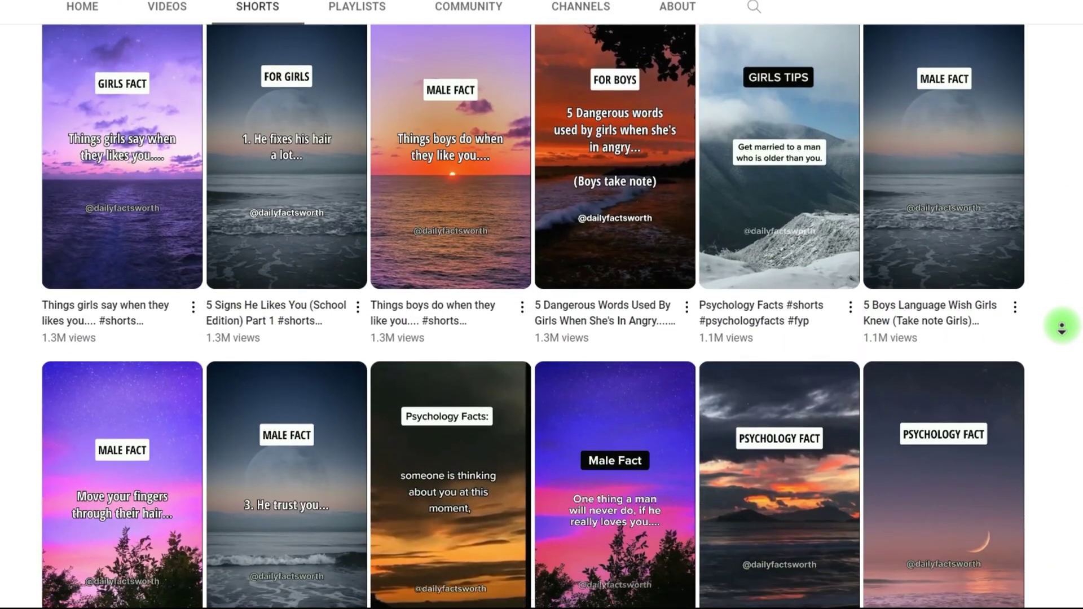
pyautogui.scroll(-8, 1062, 327)
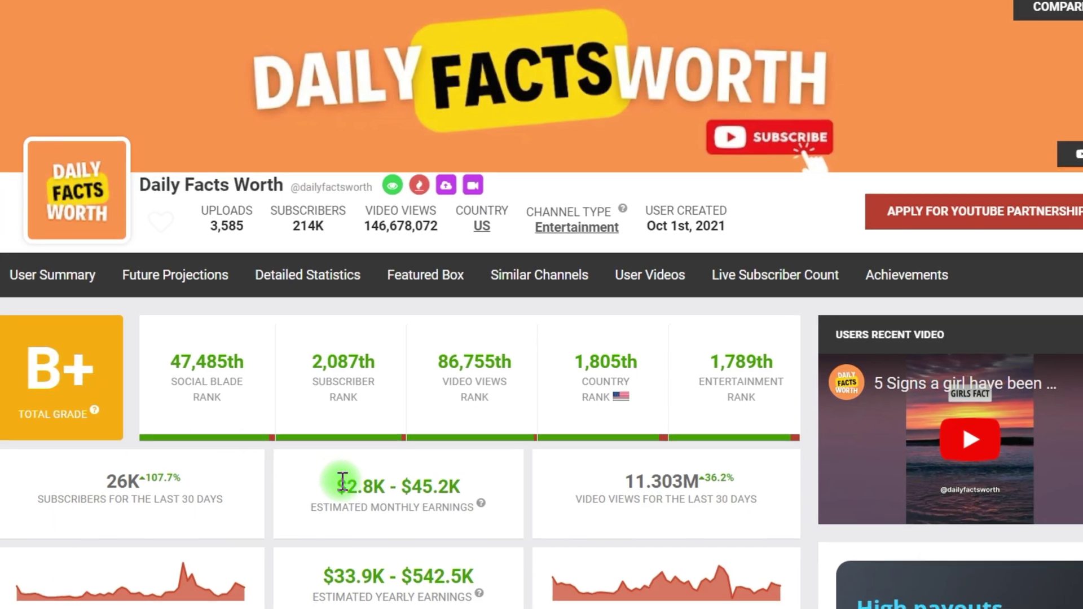
pyautogui.moveTo(332, 492); pyautogui.dragTo(358, 525)
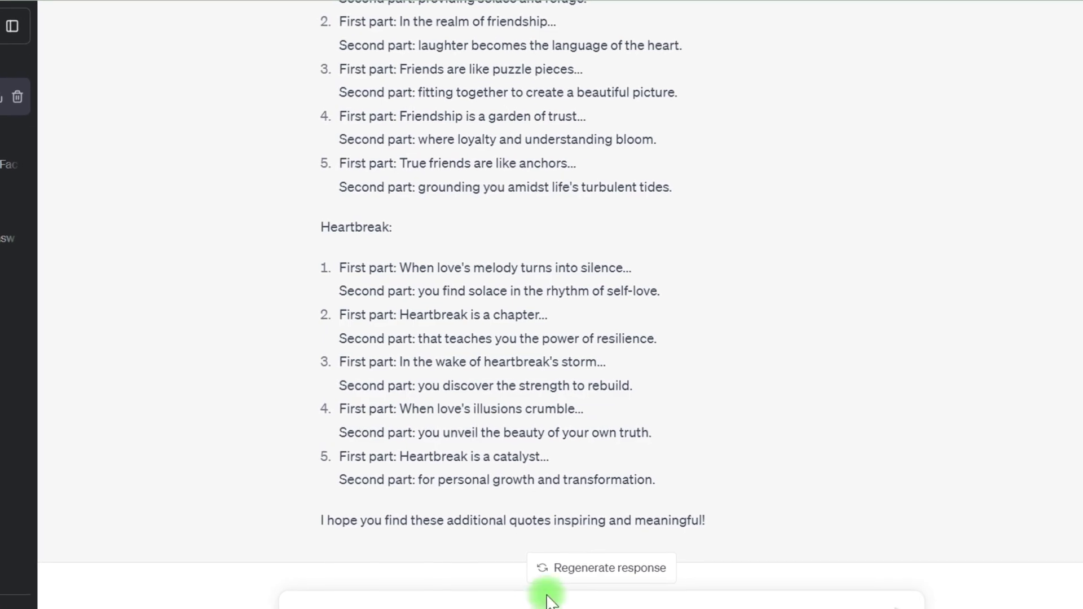
# - Open the beach-sunset quote video template and play its preview
pyautogui.hotkey('ctrl', 'v')
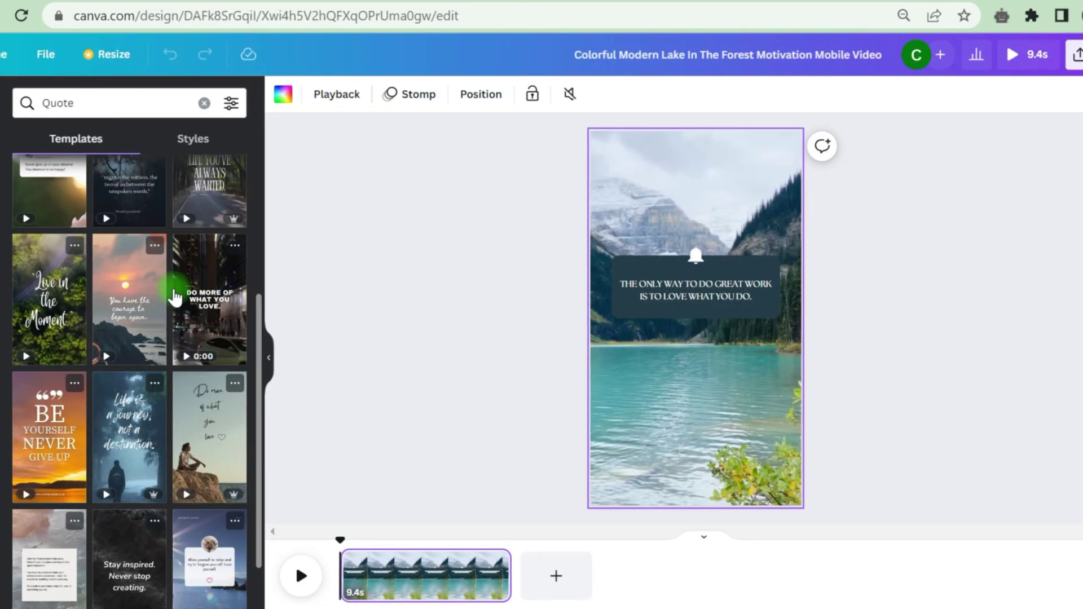
pyautogui.scroll(-5, 130, 366)
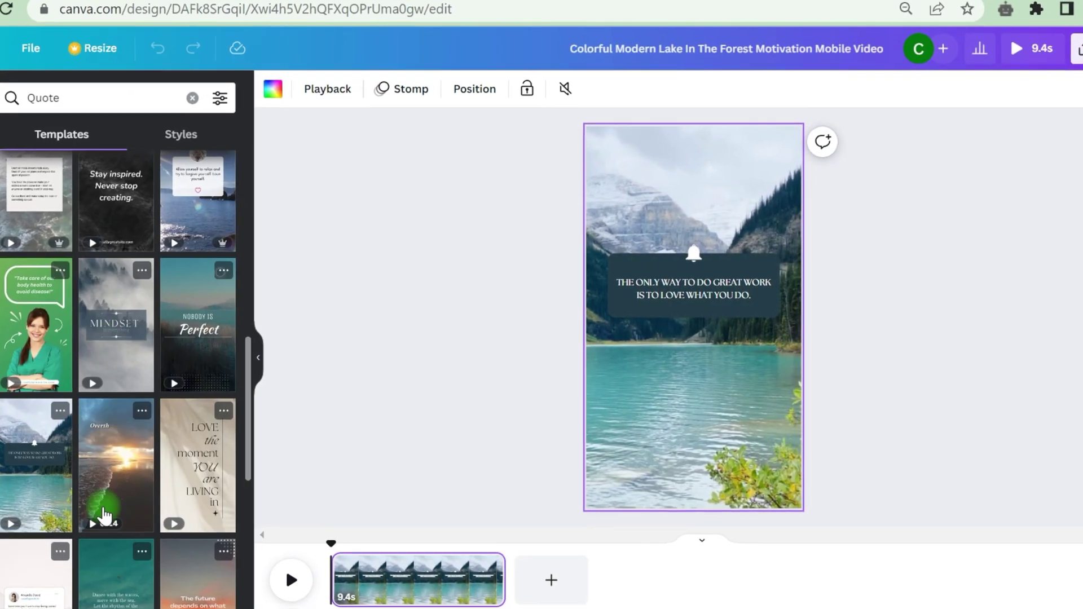
pyautogui.click(96, 511)
pyautogui.click(270, 589)
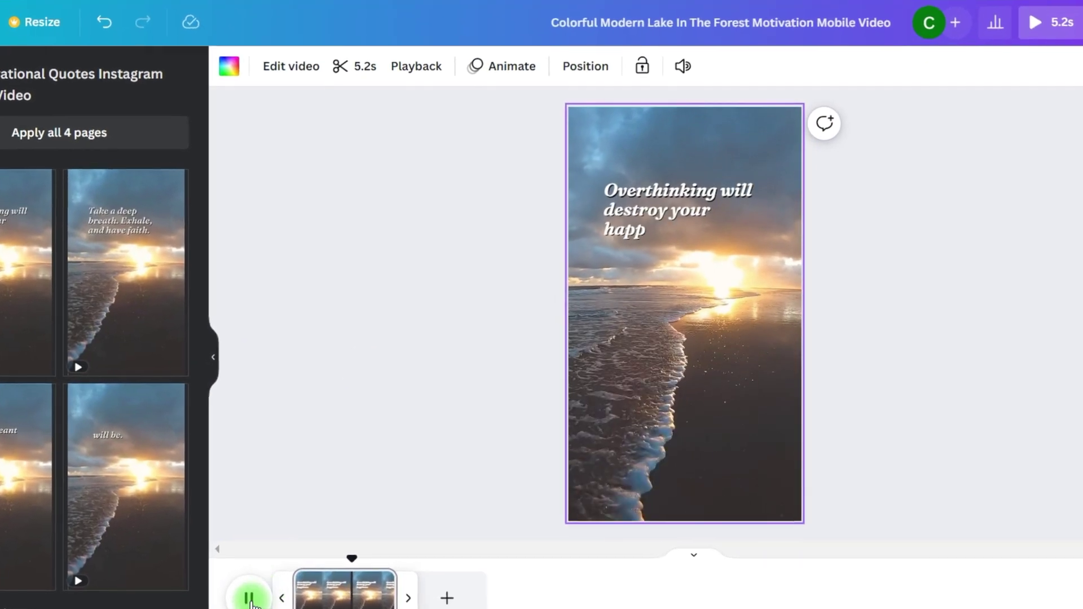
# - Place two copies of the quote text in the middle and bottom, then retype the bottom copy
pyautogui.click(719, 225)
pyautogui.moveTo(716, 219); pyautogui.dragTo(708, 463)
pyautogui.moveTo(676, 194); pyautogui.dragTo(700, 316)
pyautogui.doubleClick(693, 469)
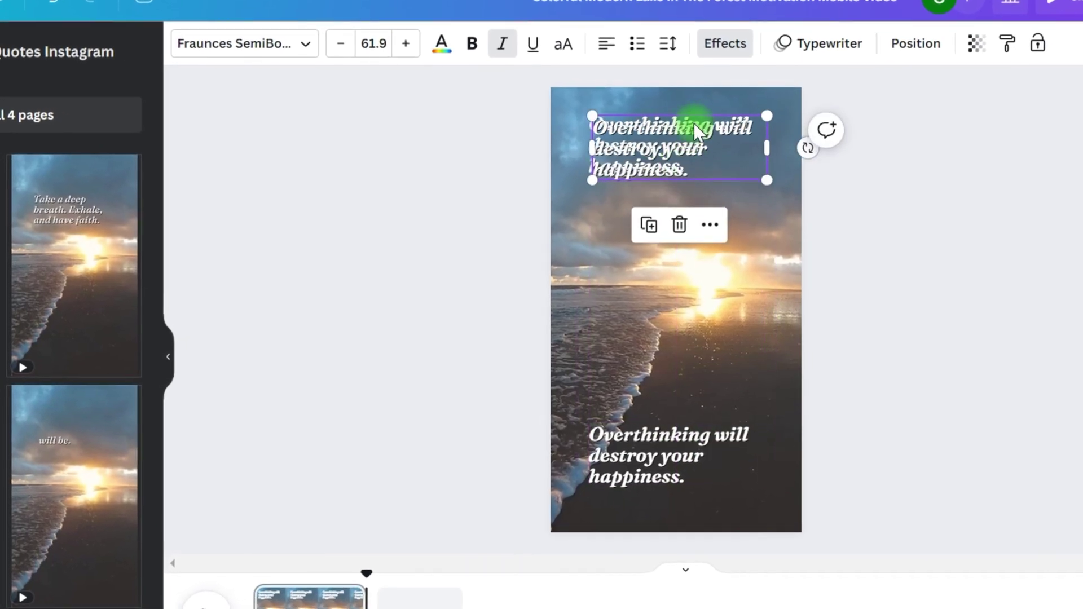
pyautogui.write('chane')
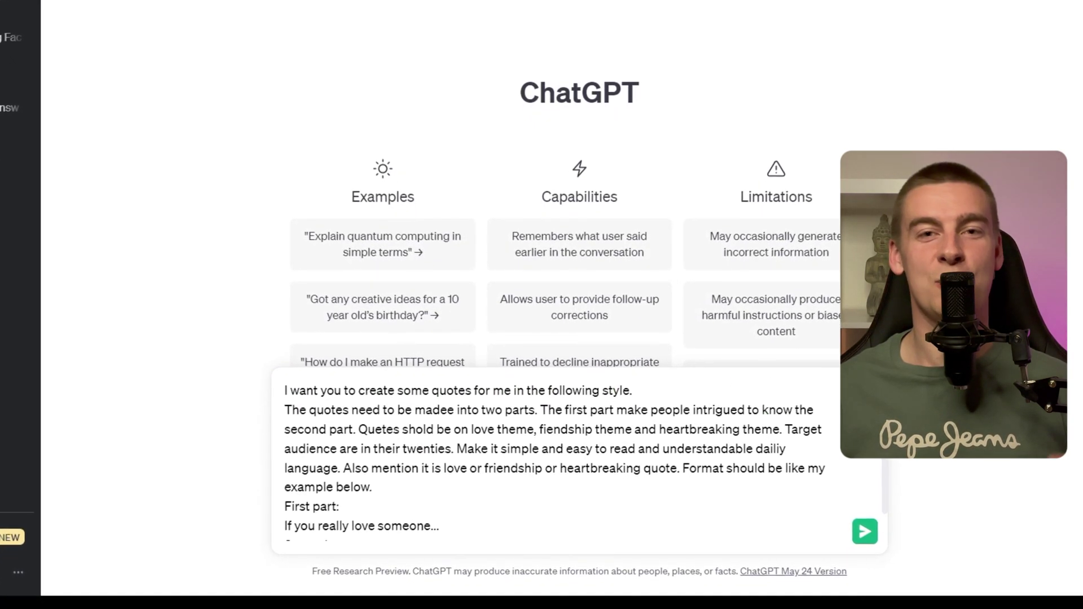
# - Send ChatGPT the prompt for two-part love, friendship and heartbreak quotes, then request 30 in a table
pyautogui.scroll(-1, 576, 462)
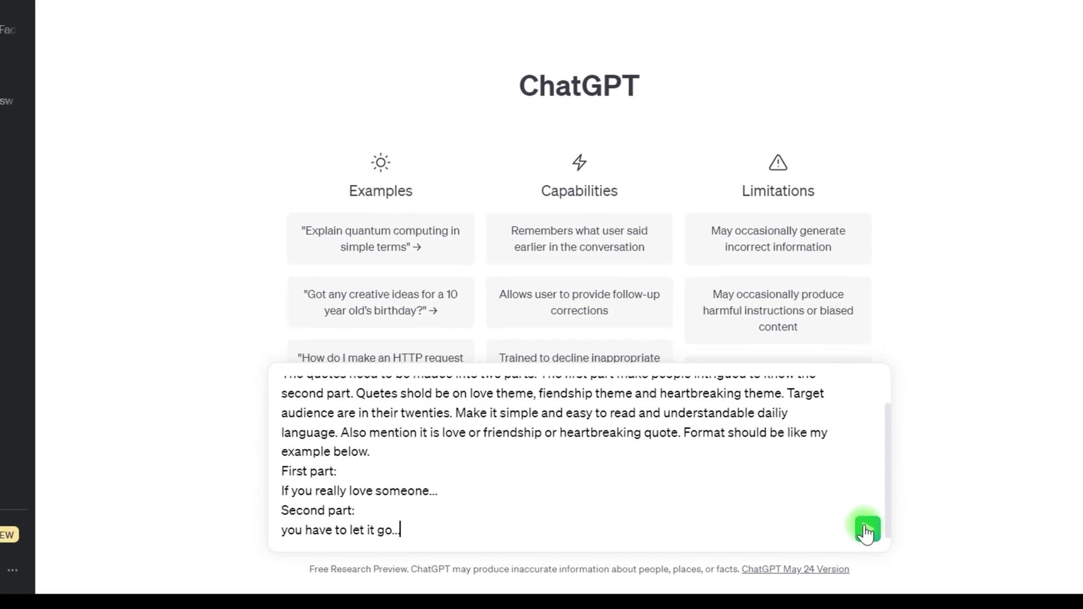
pyautogui.click(856, 539)
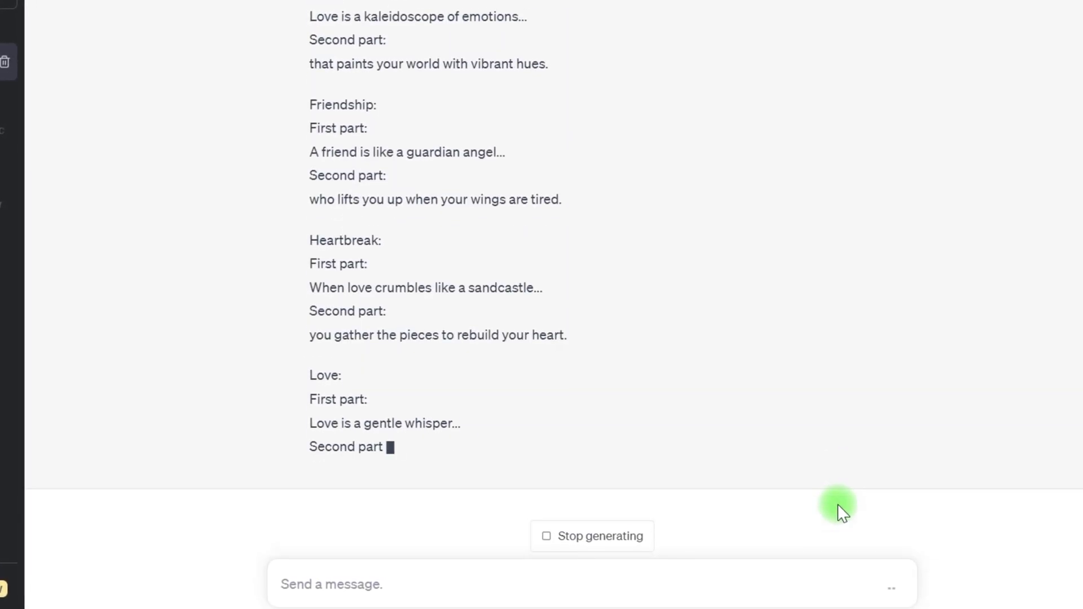
pyautogui.rightClick(840, 506)
pyautogui.click(825, 533)
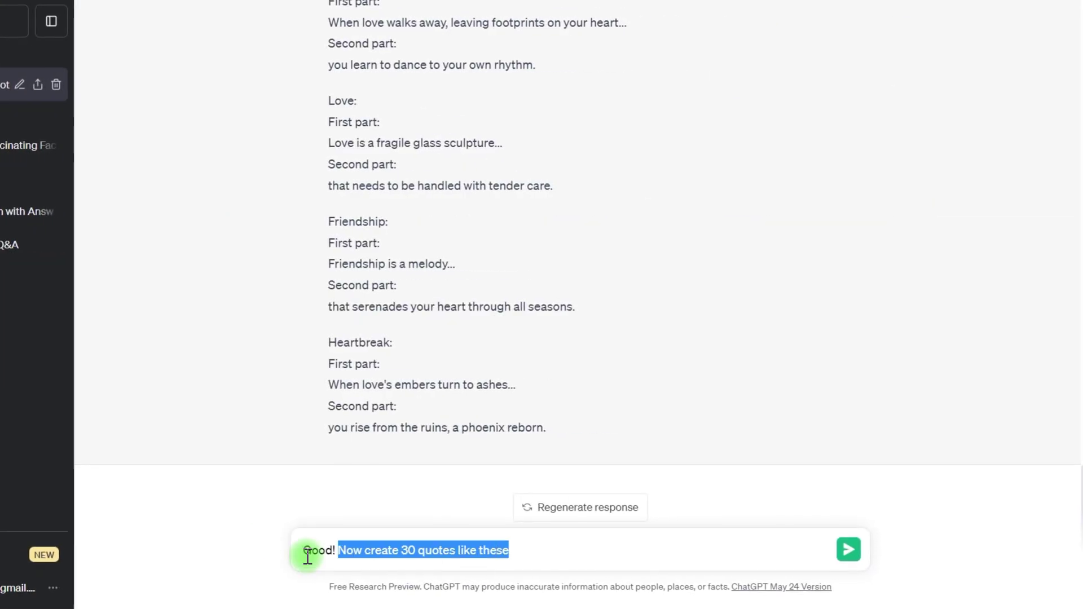
pyautogui.click(849, 550)
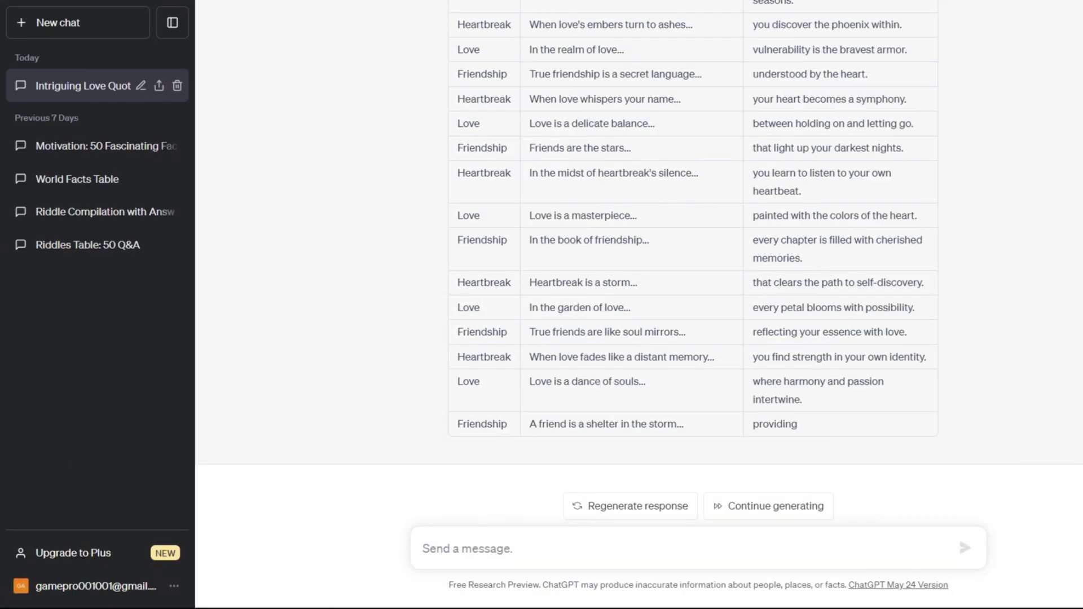
# - Select ChatGPT's whole Theme / First Part / Second Part quote table to copy it
pyautogui.scroll(15, 454, 135)
pyautogui.moveTo(454, 135); pyautogui.dragTo(810, 425)
# - Paste the quotes table at cell A1 and auto-fit columns B and C to their text
pyautogui.click(69, 146)
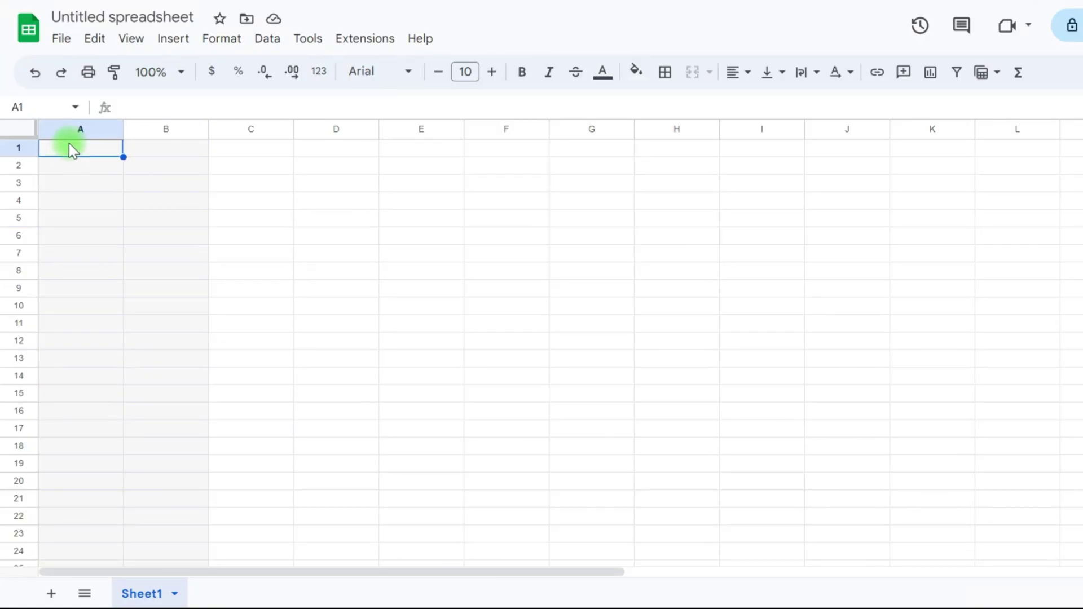
pyautogui.rightClick(68, 148)
pyautogui.click(90, 140)
pyautogui.click(421, 165)
pyautogui.moveTo(208, 130); pyautogui.dragTo(291, 129)
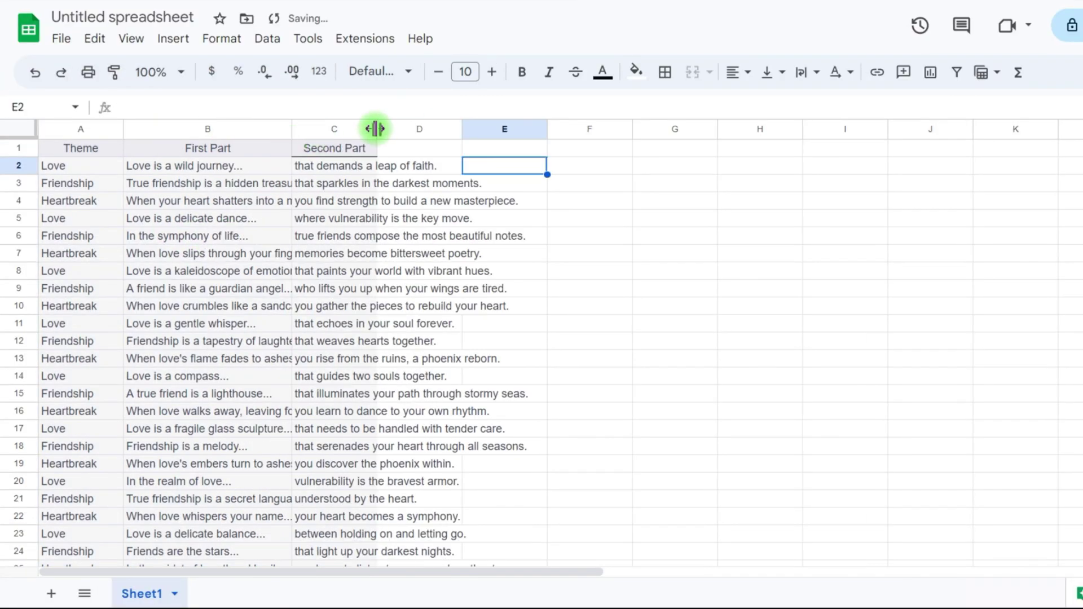
pyautogui.doubleClick(375, 128)
pyautogui.doubleClick(292, 129)
# - Download the sheet as a Comma Separated Values (.csv) file
pyautogui.scroll(-7, 550, 411)
pyautogui.scroll(7, 1023, 501)
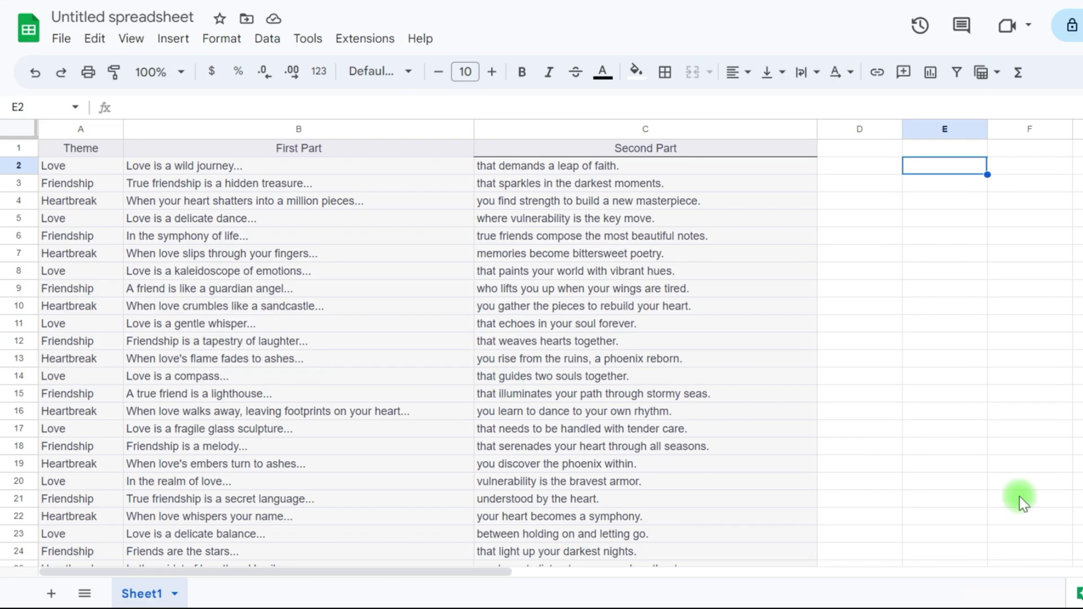
pyautogui.click(61, 38)
pyautogui.moveTo(130, 243)
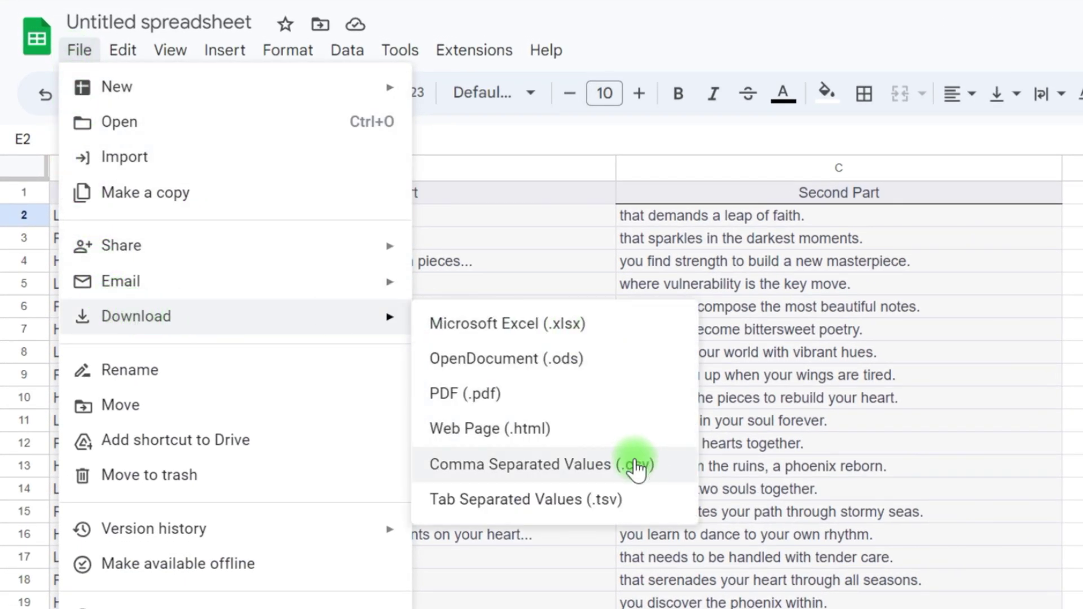
pyautogui.click(635, 467)
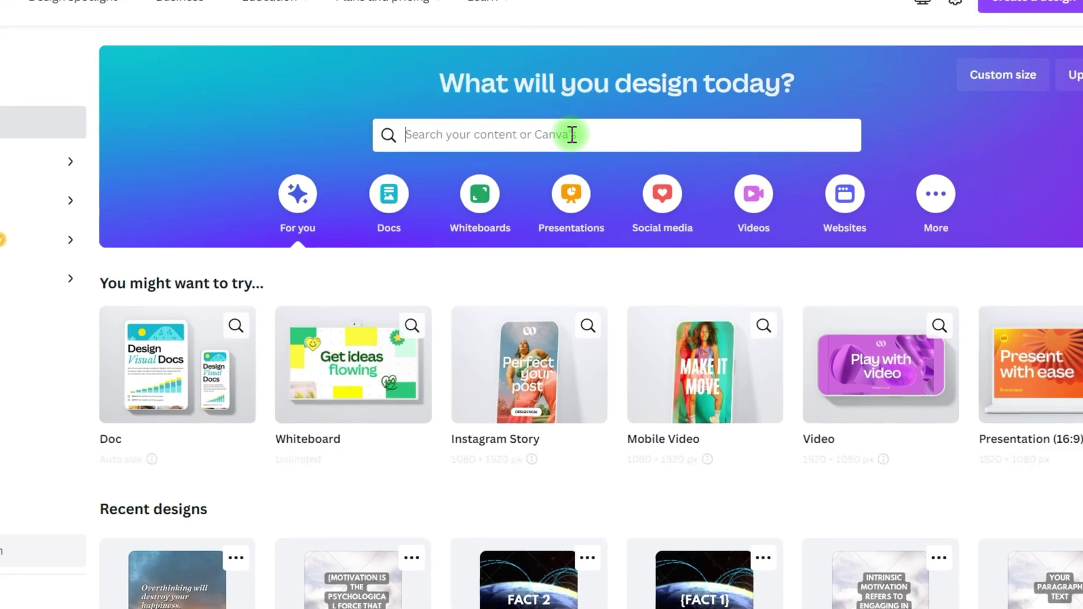
# - Search Canva's mobile video templates and open the lake-in-the-forest quote template
pyautogui.click(614, 174)
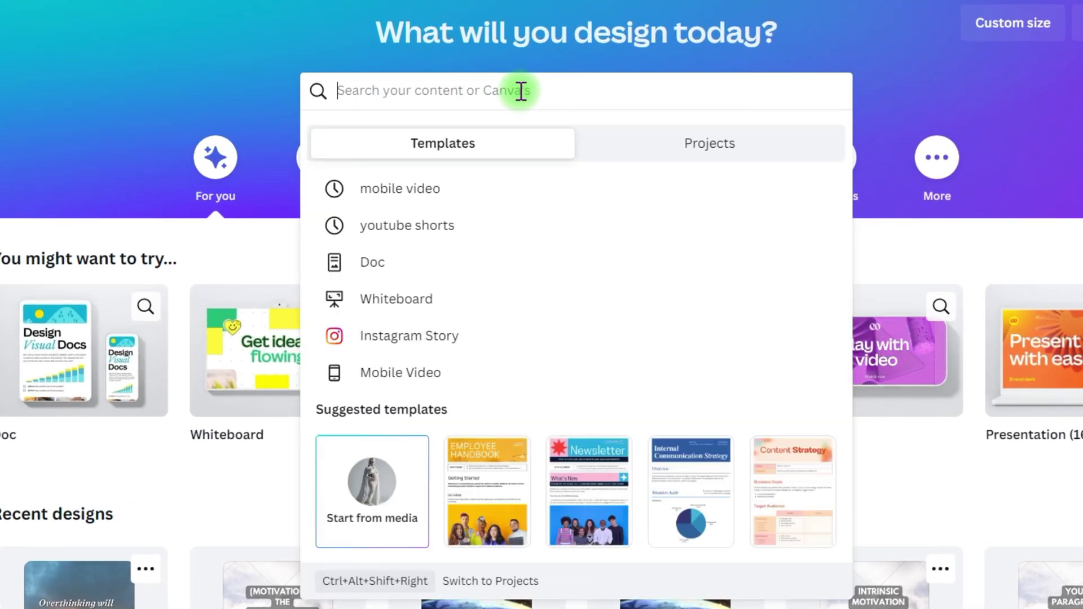
pyautogui.click(444, 195)
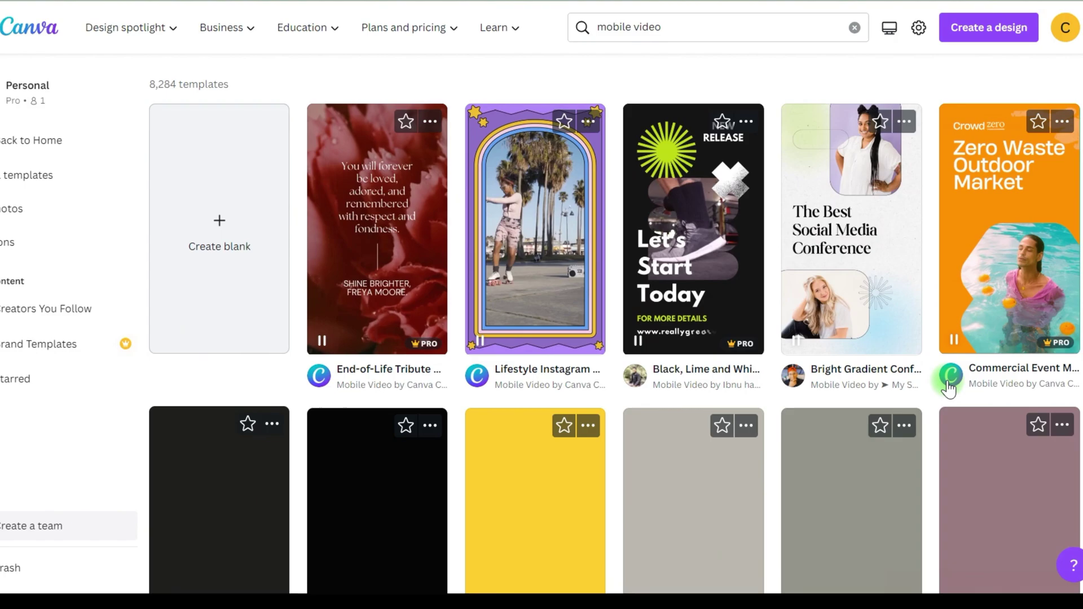
pyautogui.scroll(-5, 949, 389)
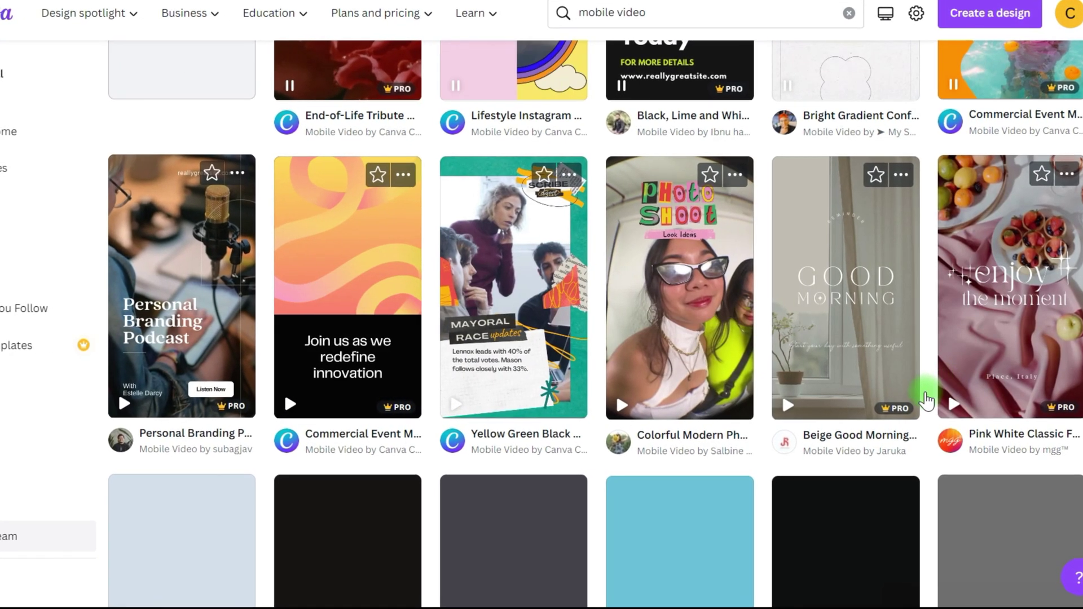
pyautogui.scroll(-5, 894, 407)
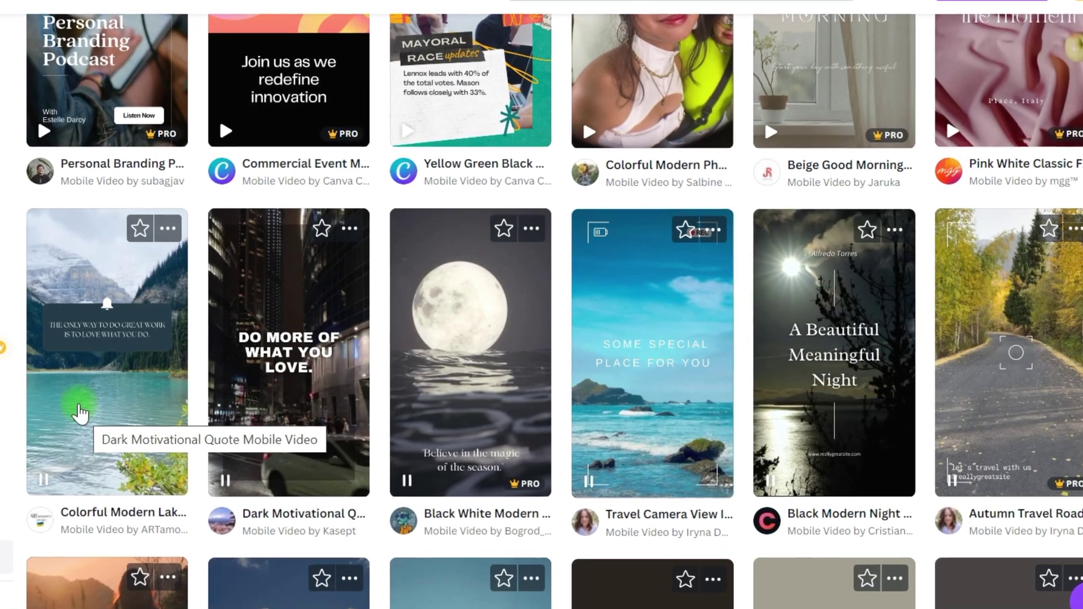
pyautogui.click(80, 413)
# - Apply the first page of the sunset 'Motivational Quotes Instagram Reel Video' template and preview it
pyautogui.click(244, 149)
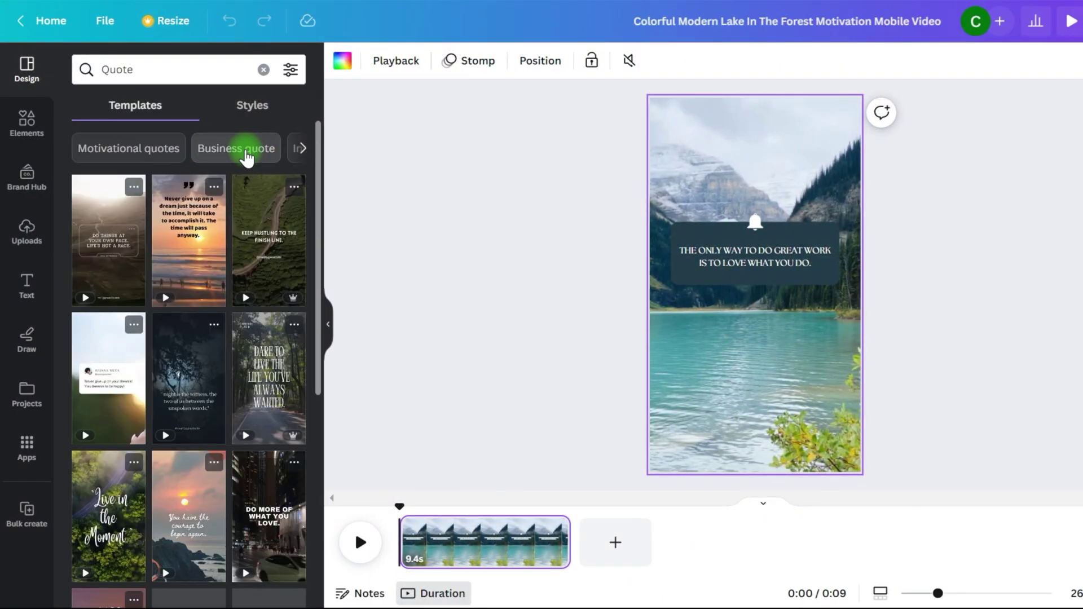
pyautogui.scroll(-10, 235, 257)
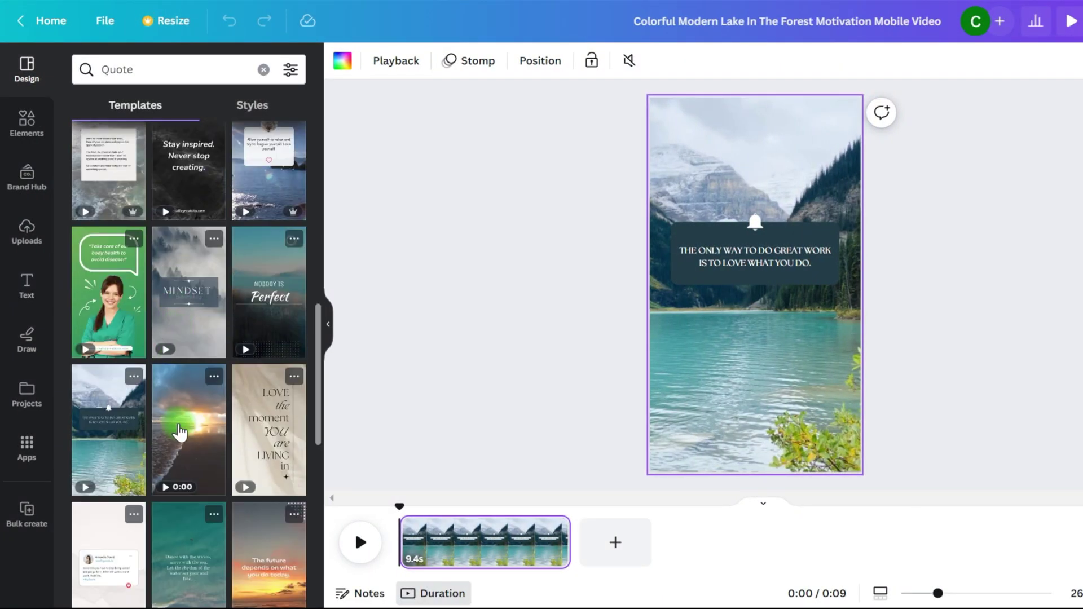
pyautogui.click(180, 432)
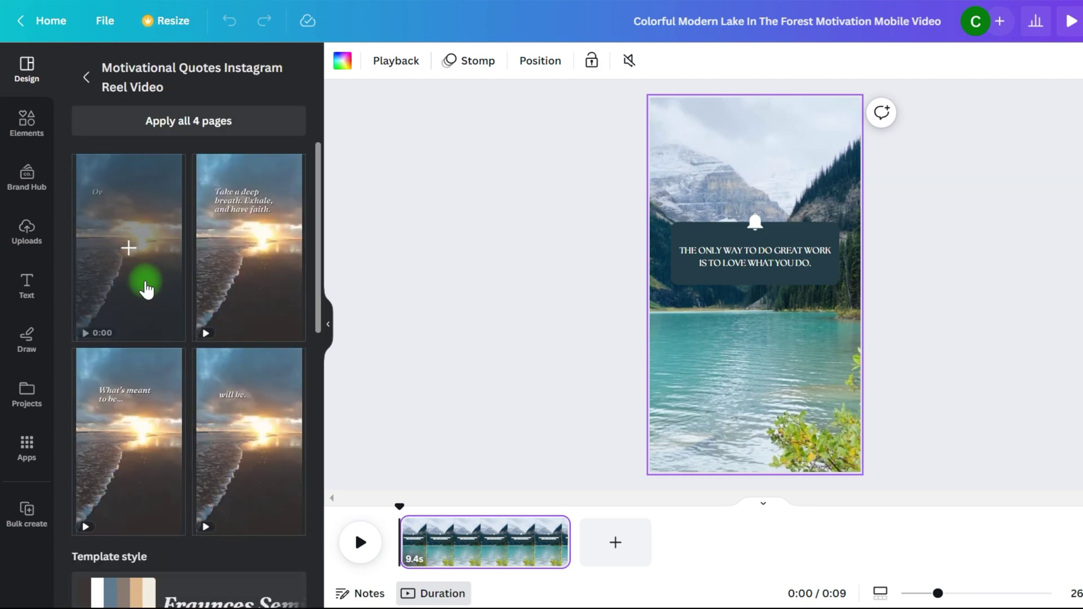
pyautogui.click(145, 289)
pyautogui.click(450, 539)
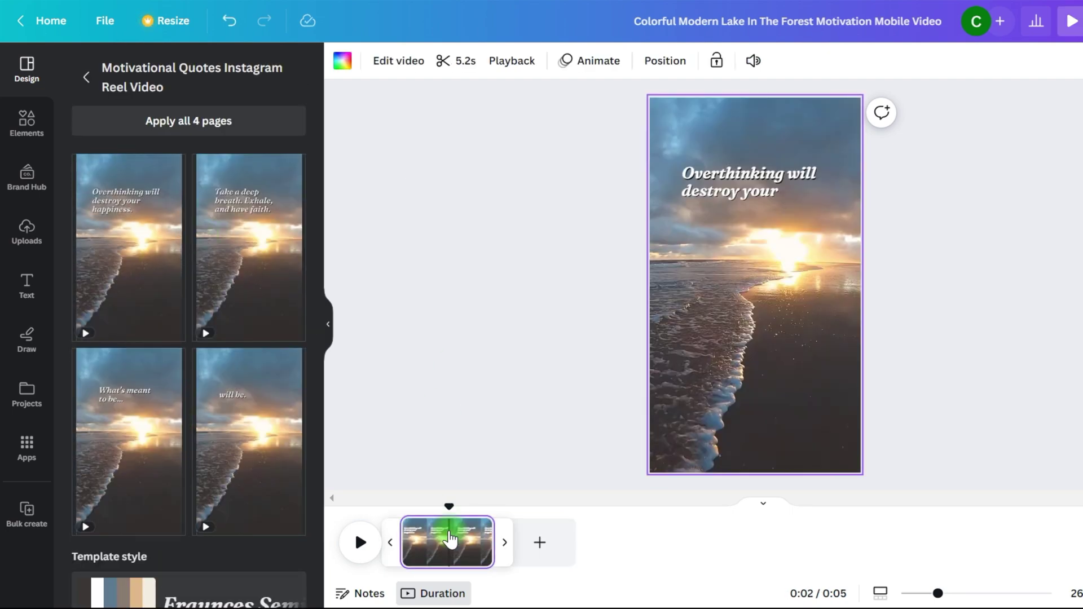
pyautogui.click(372, 541)
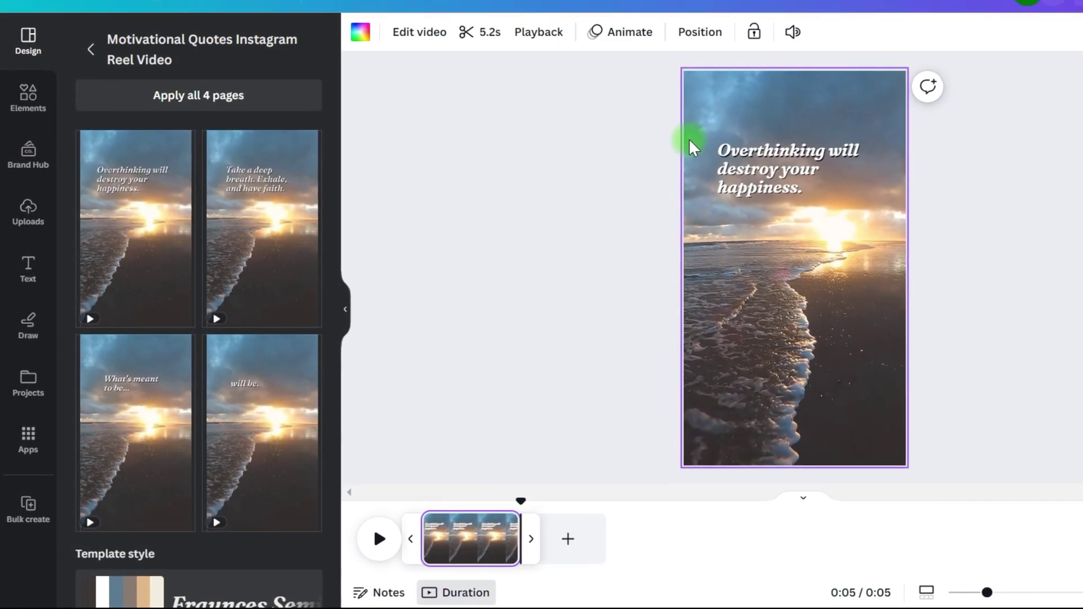
# - Duplicate the quote to the top and bottom, retype the bottom copy as 'Channel' and centre it
pyautogui.click(764, 170)
pyautogui.moveTo(764, 174); pyautogui.dragTo(774, 406)
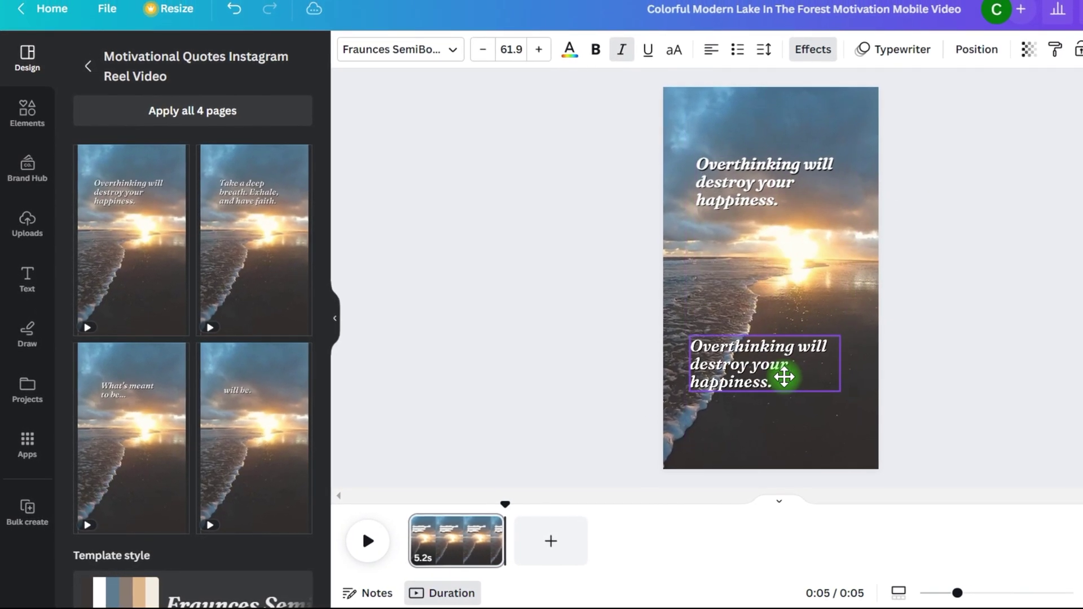
pyautogui.moveTo(746, 186); pyautogui.dragTo(752, 141)
pyautogui.moveTo(747, 276); pyautogui.dragTo(753, 282)
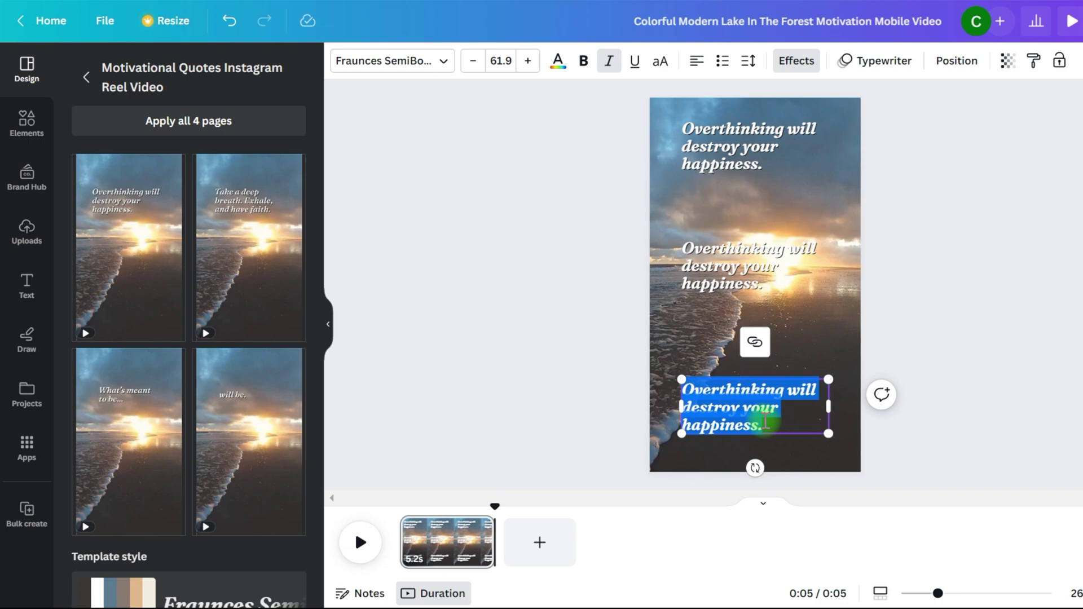
pyautogui.write('chane')
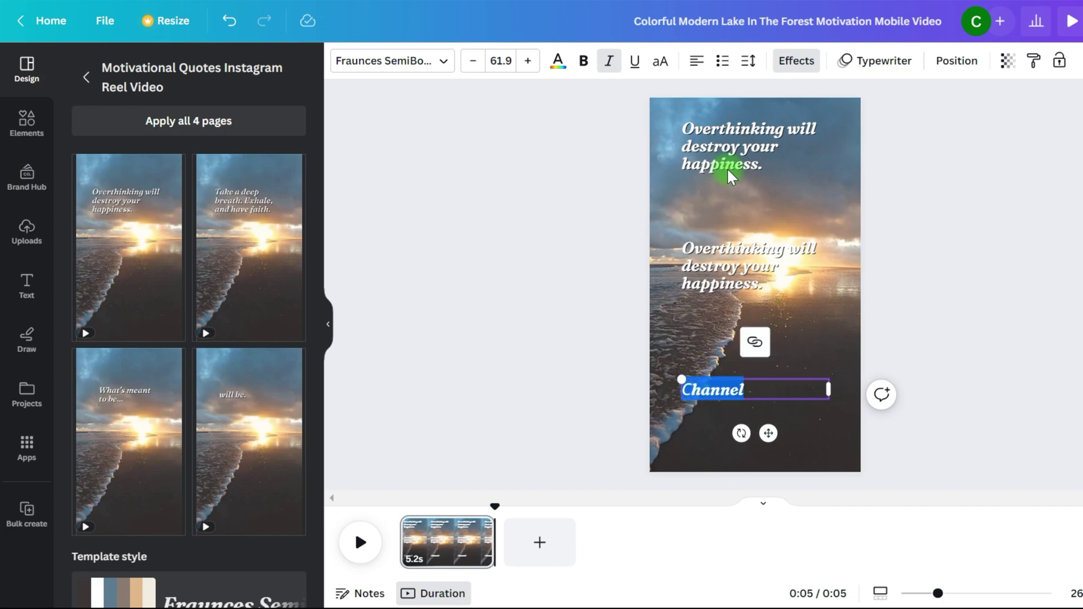
pyautogui.click(698, 61)
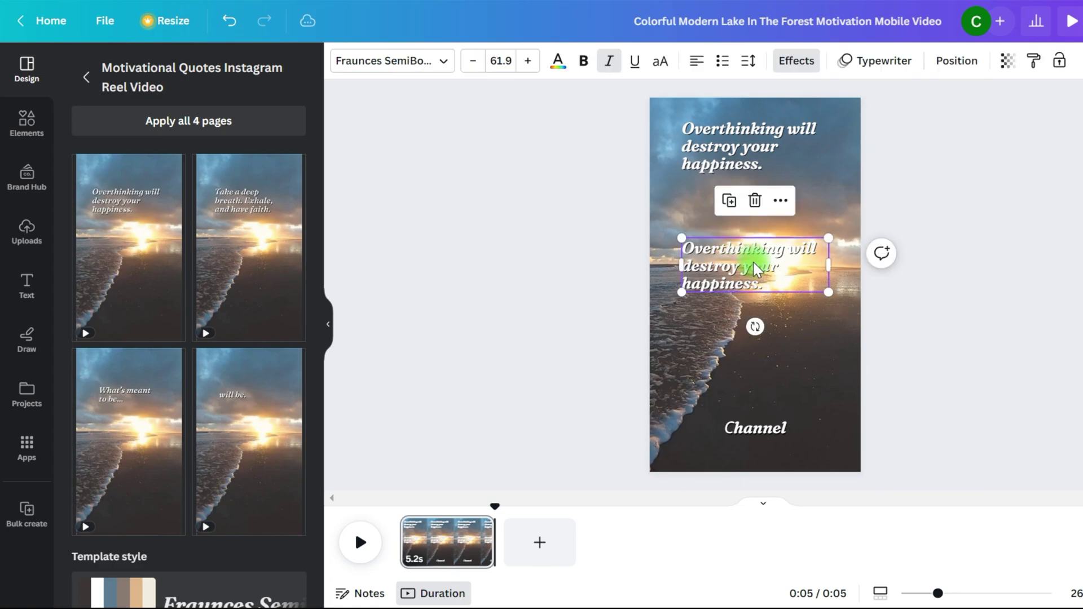
# - Centre the 'Fact' heading and move the quote further down the page
pyautogui.moveTo(753, 273); pyautogui.dragTo(754, 271)
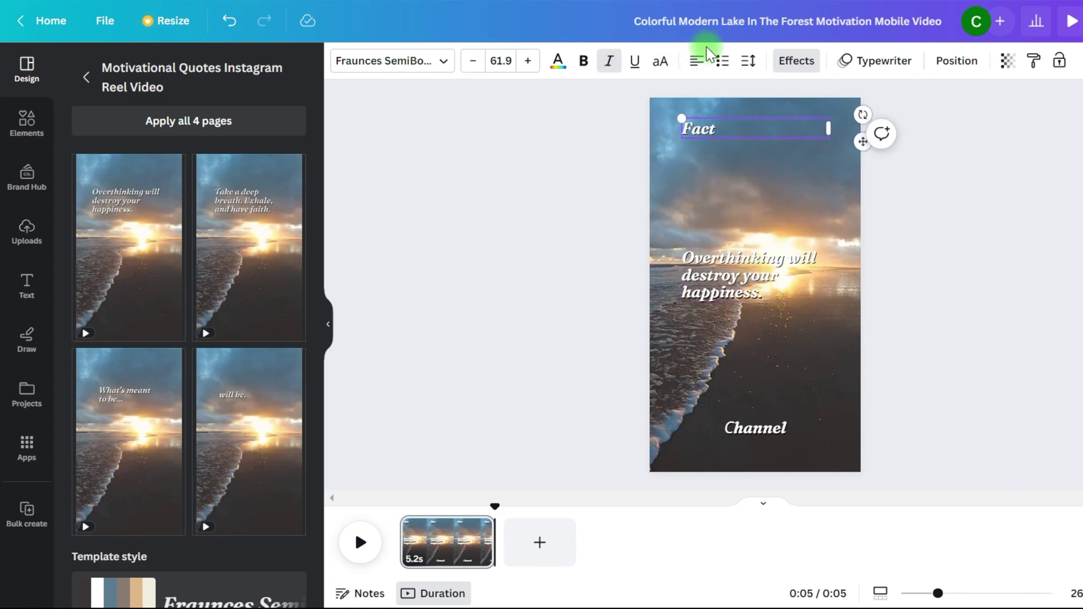
pyautogui.click(698, 60)
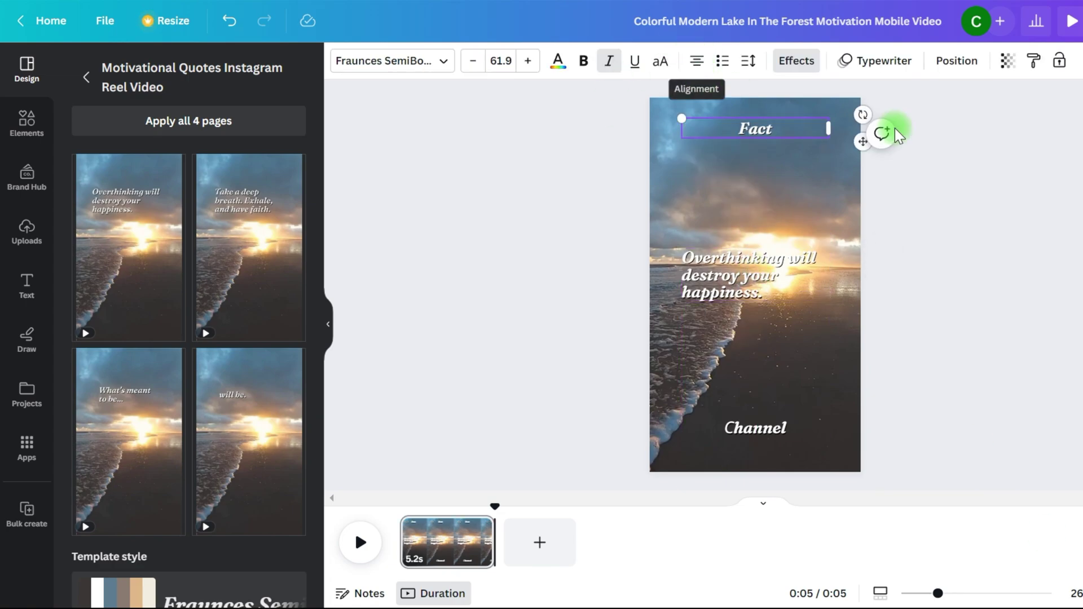
pyautogui.moveTo(761, 281); pyautogui.dragTo(768, 330)
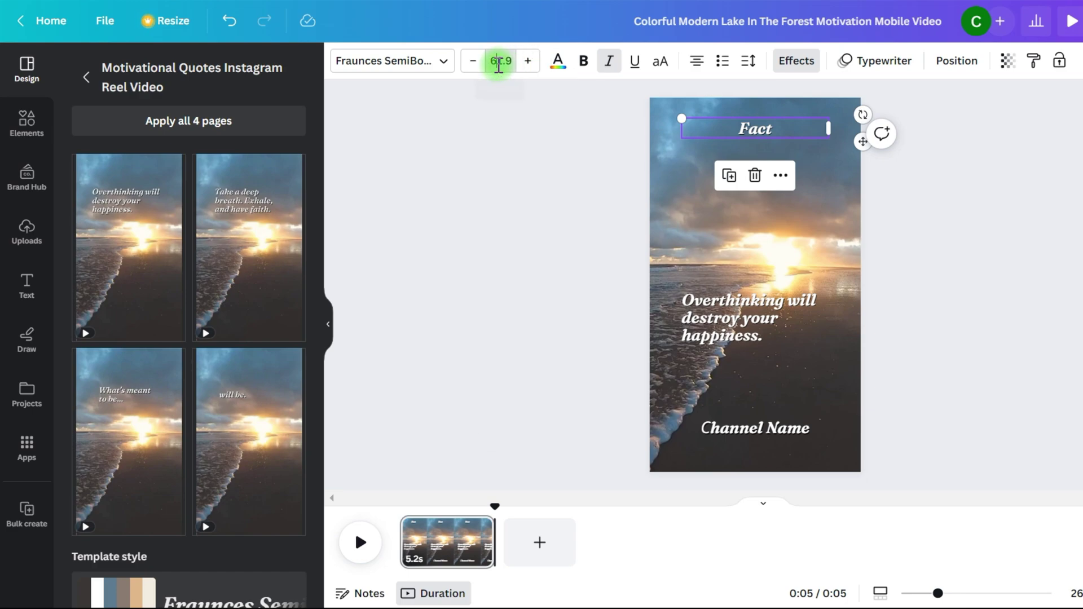
# - Set the Fact heading to font size 80 and try Neon, Shadow and Lift effects on the quote
pyautogui.click(499, 60)
pyautogui.click(532, 272)
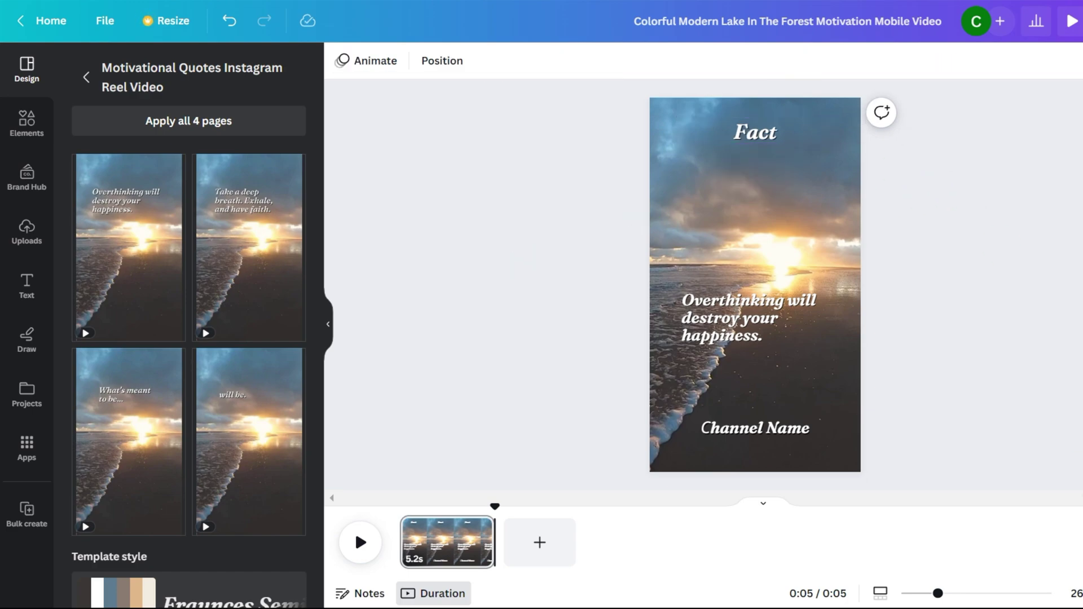
pyautogui.click(765, 330)
pyautogui.click(801, 62)
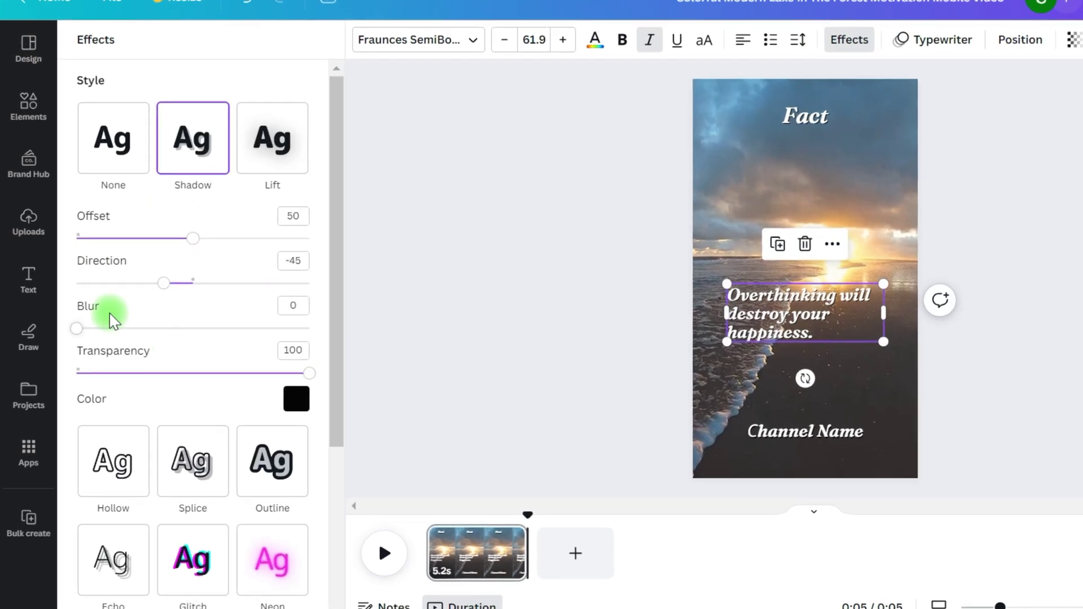
pyautogui.scroll(-5, 99, 316)
pyautogui.click(103, 431)
pyautogui.click(251, 334)
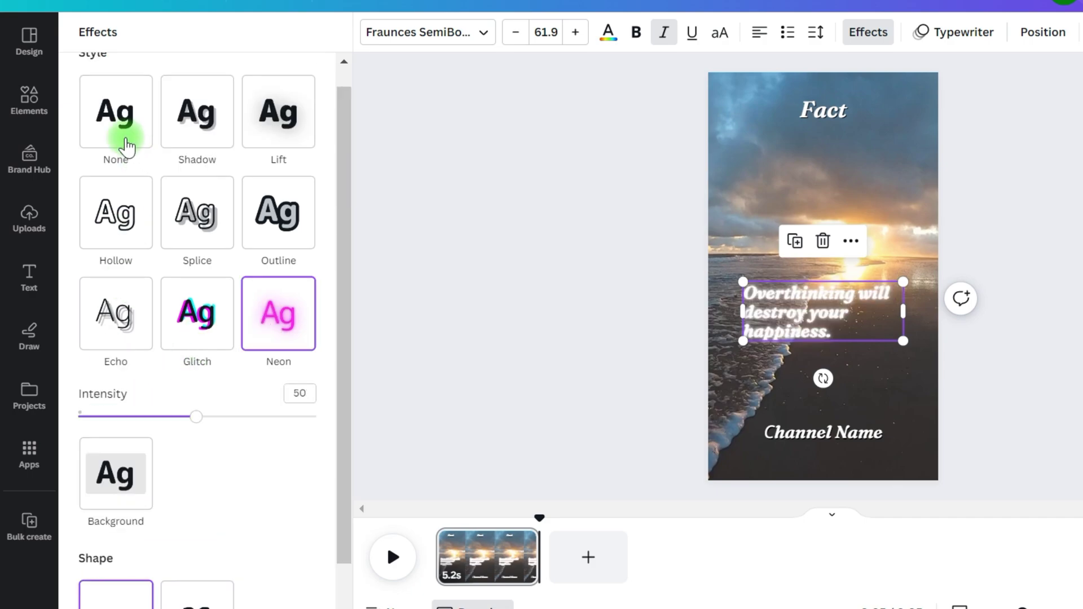
pyautogui.click(186, 122)
pyautogui.click(304, 97)
# - Give the quote a dark background at transparency 42, centre-align it, and place a copy above
pyautogui.click(112, 456)
pyautogui.scroll(-3, 187, 532)
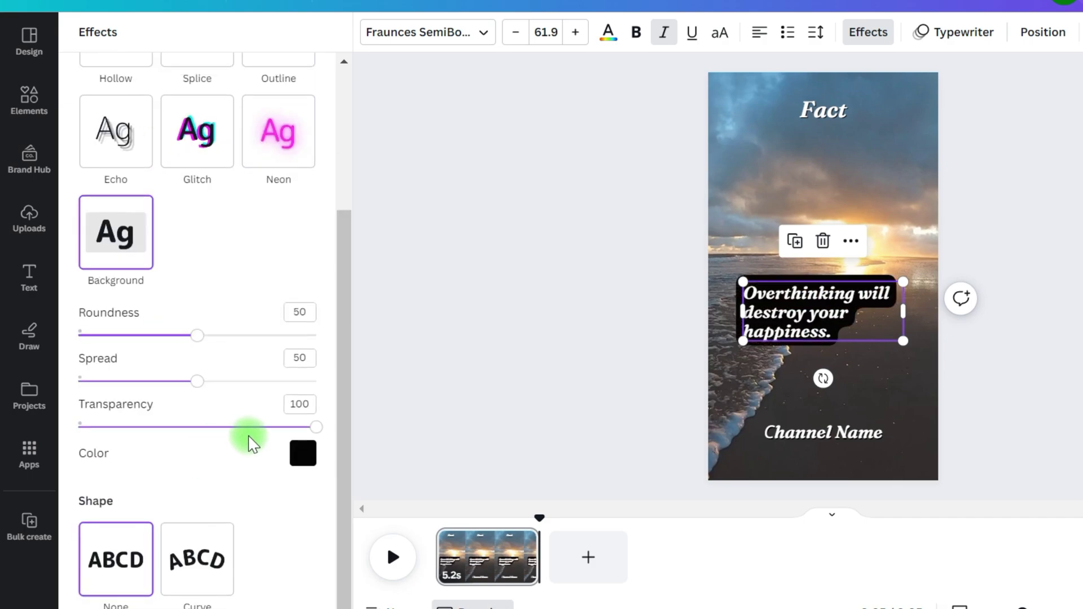
pyautogui.moveTo(250, 438); pyautogui.dragTo(187, 433)
pyautogui.click(759, 33)
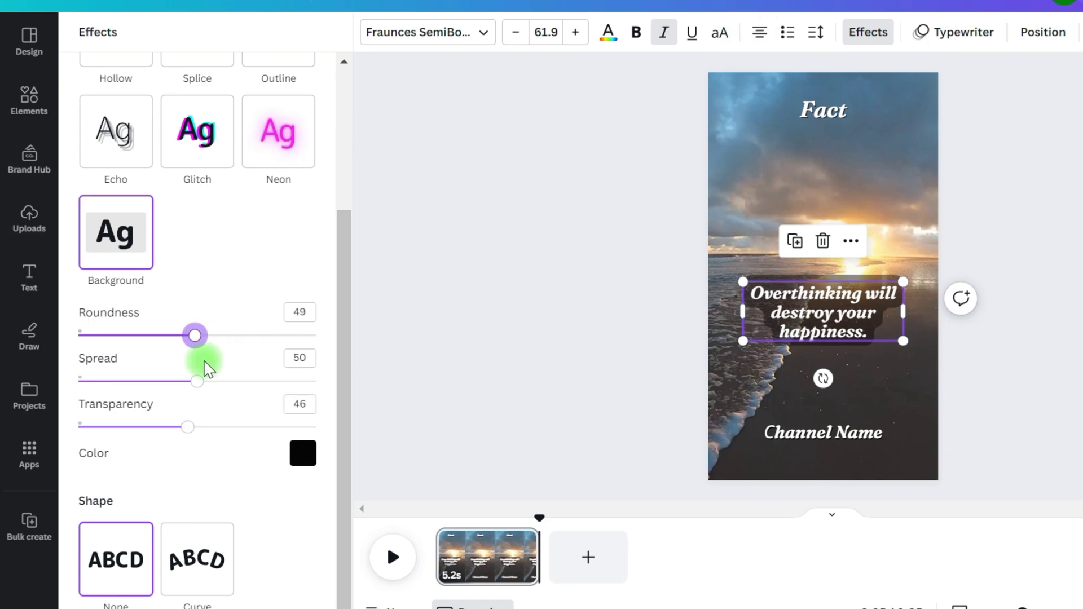
pyautogui.moveTo(188, 427); pyautogui.dragTo(179, 430)
pyautogui.click(813, 434)
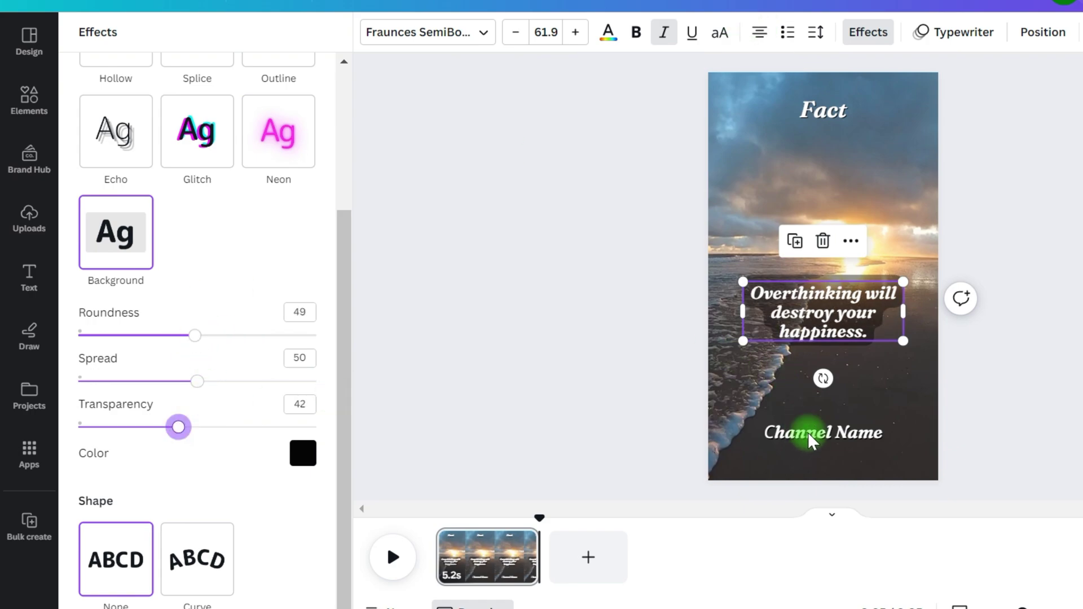
pyautogui.click(821, 304)
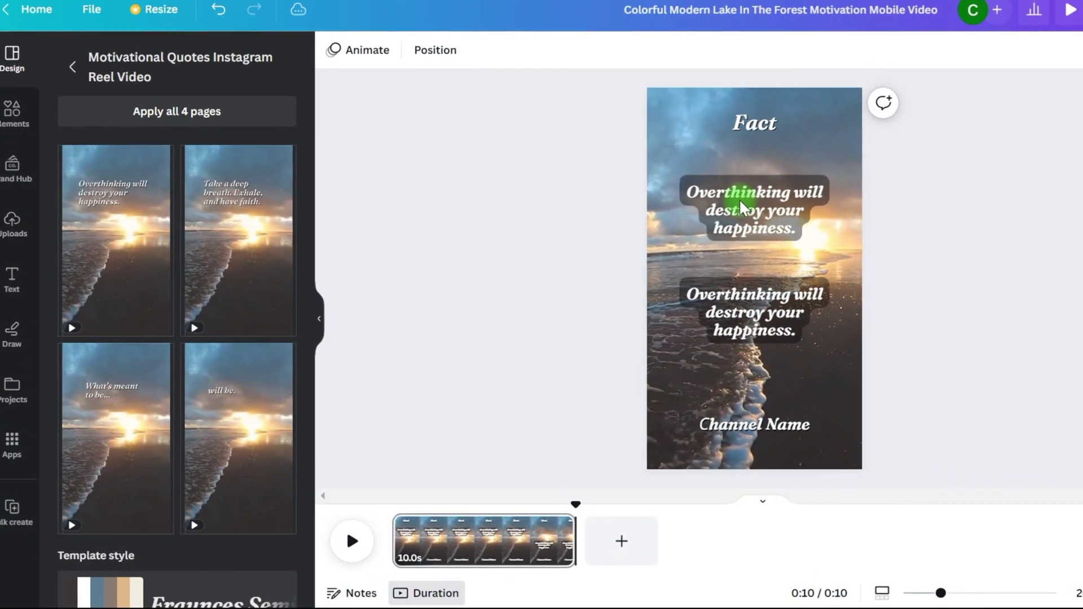
# - Shorten the upper quote's timing bar so it ends at about 7.5 seconds
pyautogui.rightClick(741, 182)
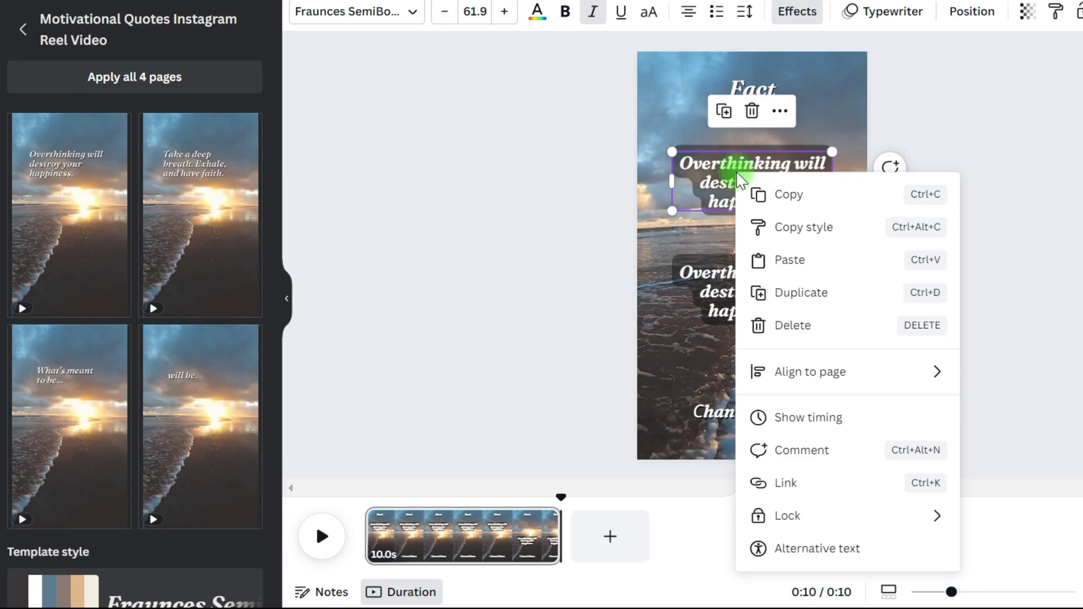
pyautogui.click(822, 429)
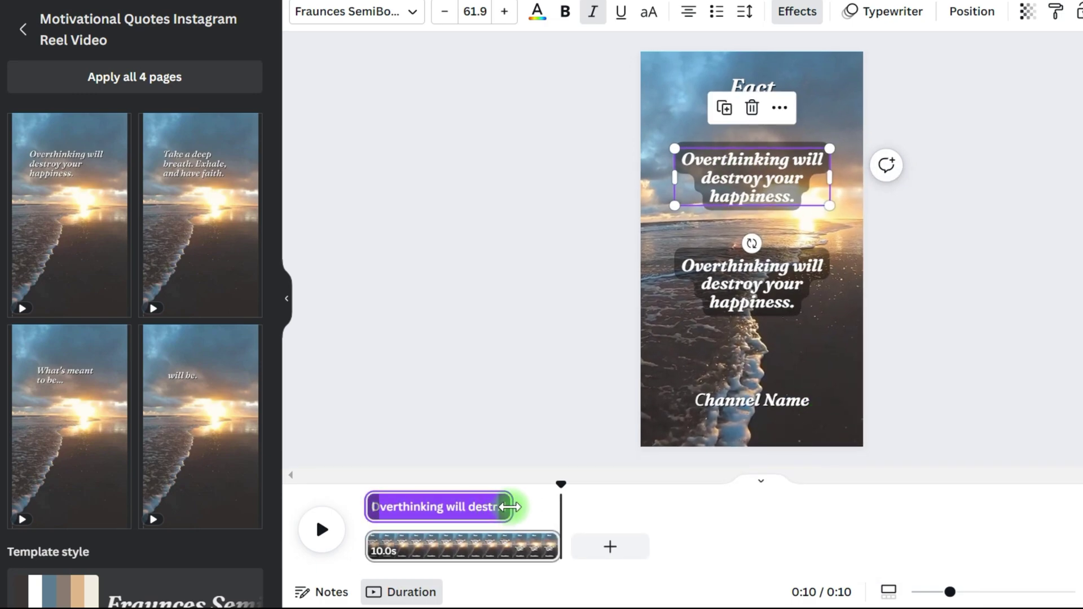
pyautogui.click(509, 507)
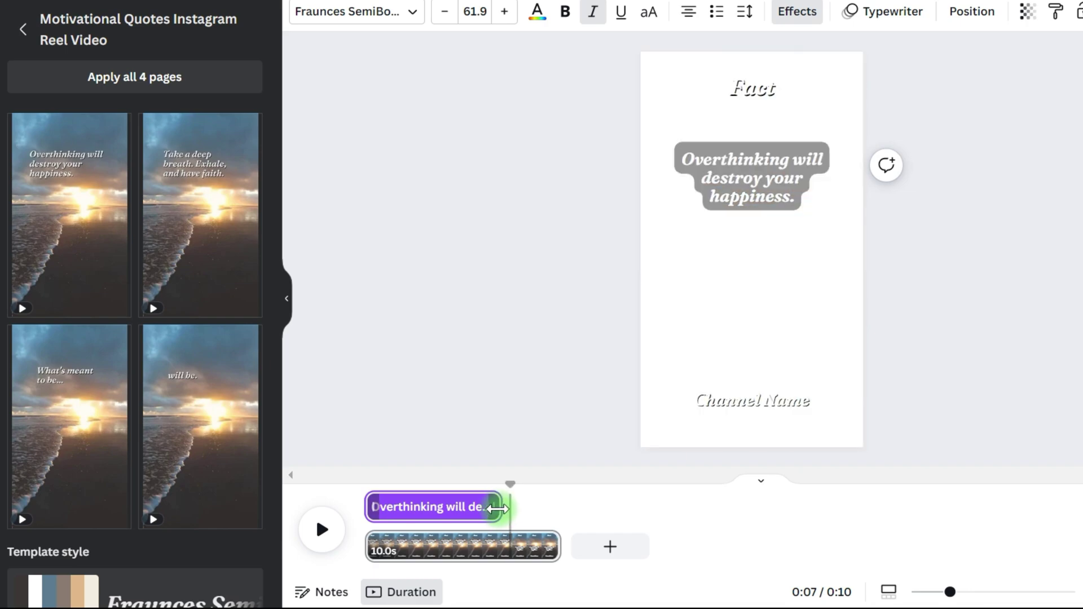
pyautogui.moveTo(509, 508); pyautogui.dragTo(511, 506)
# - Bring up the right-click options for the lower, duplicated quote
pyautogui.click(782, 267)
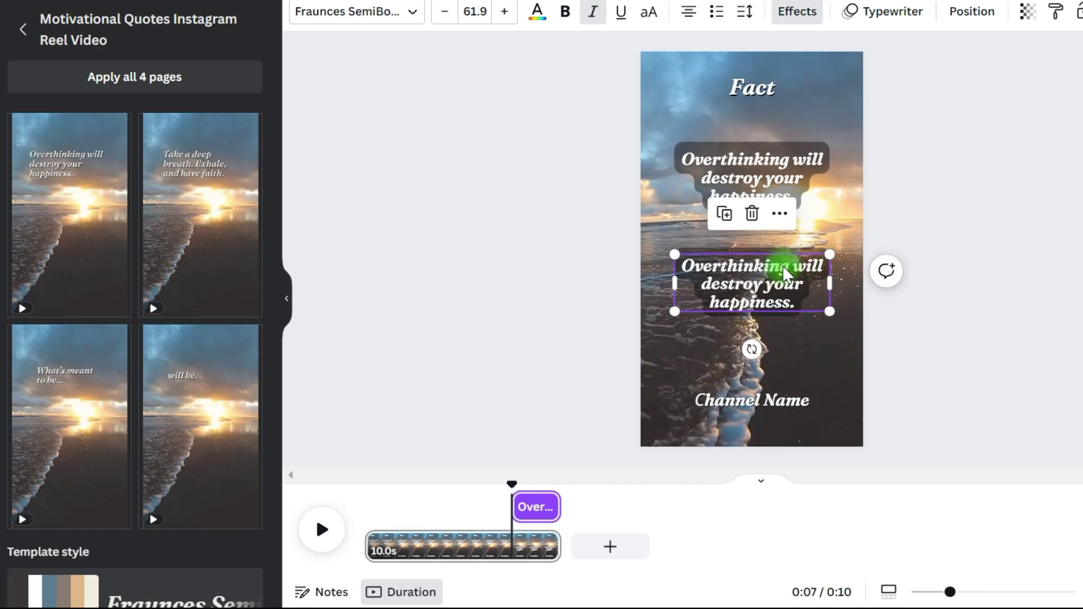
pyautogui.rightClick(785, 275)
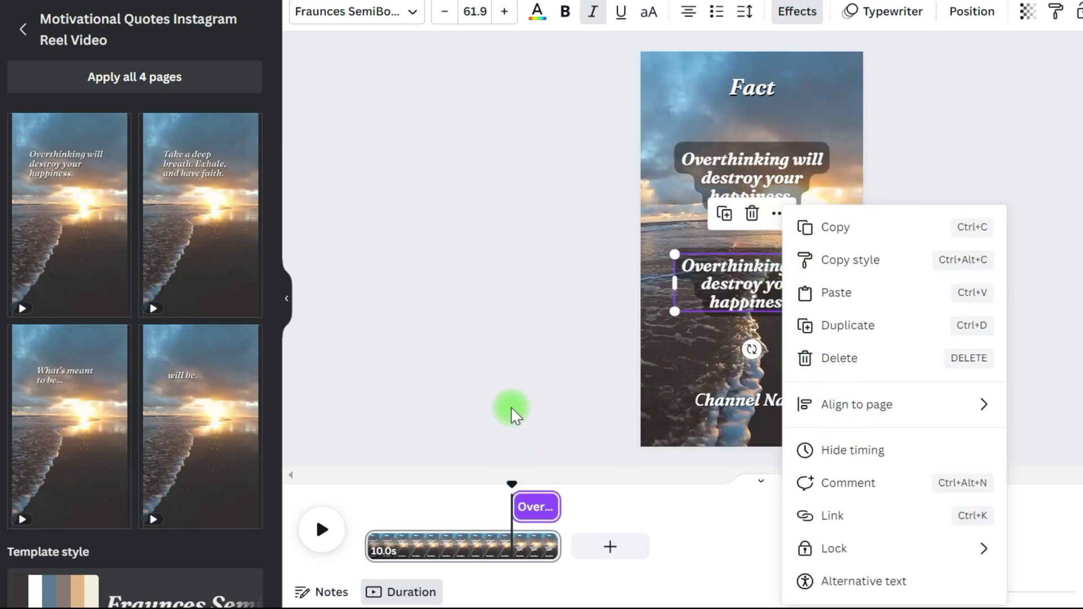
pyautogui.click(565, 367)
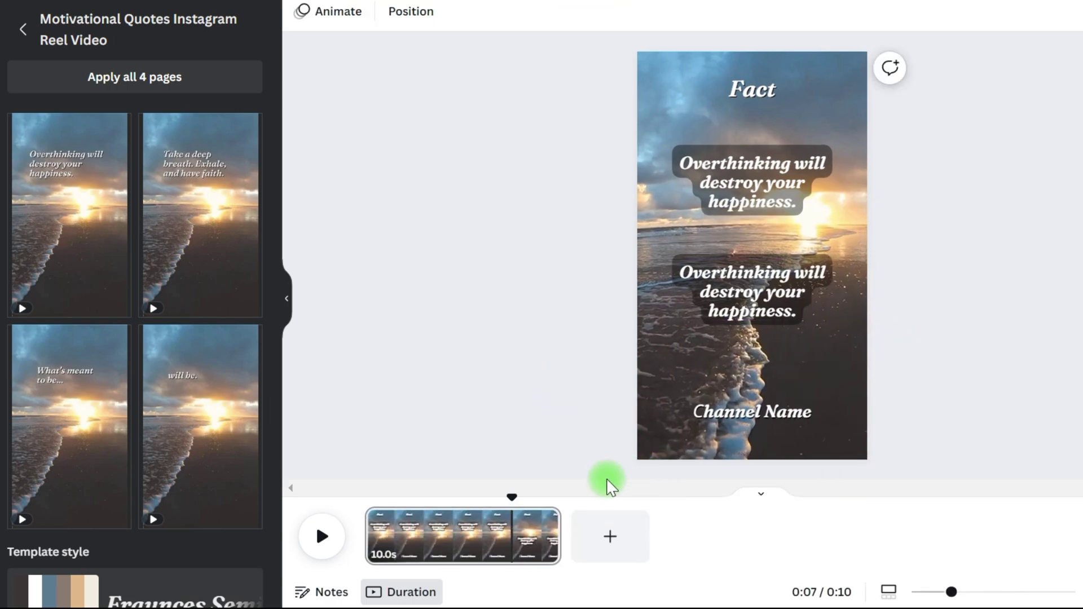
pyautogui.rightClick(751, 299)
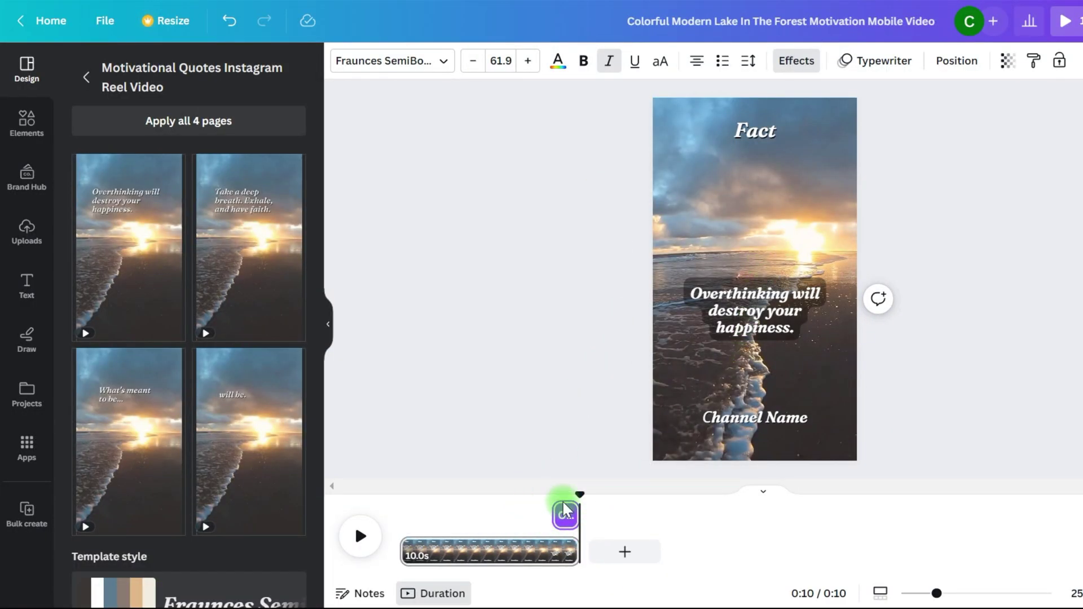
# - Paste 'Love is a wild journey...' into the upper quote box
pyautogui.click(522, 498)
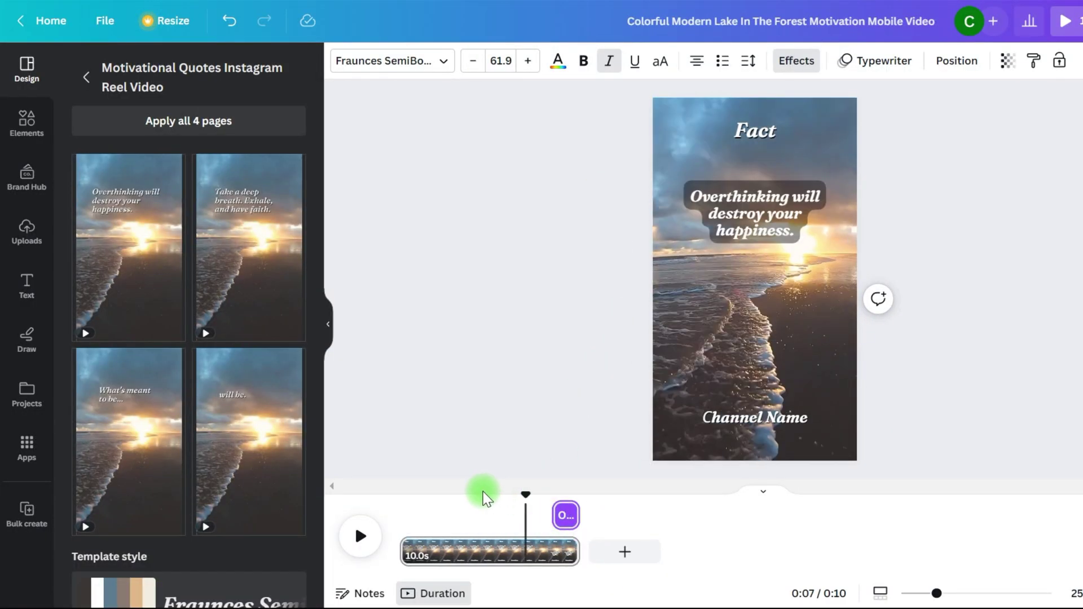
pyautogui.click(361, 536)
pyautogui.click(361, 536)
pyautogui.click(747, 217)
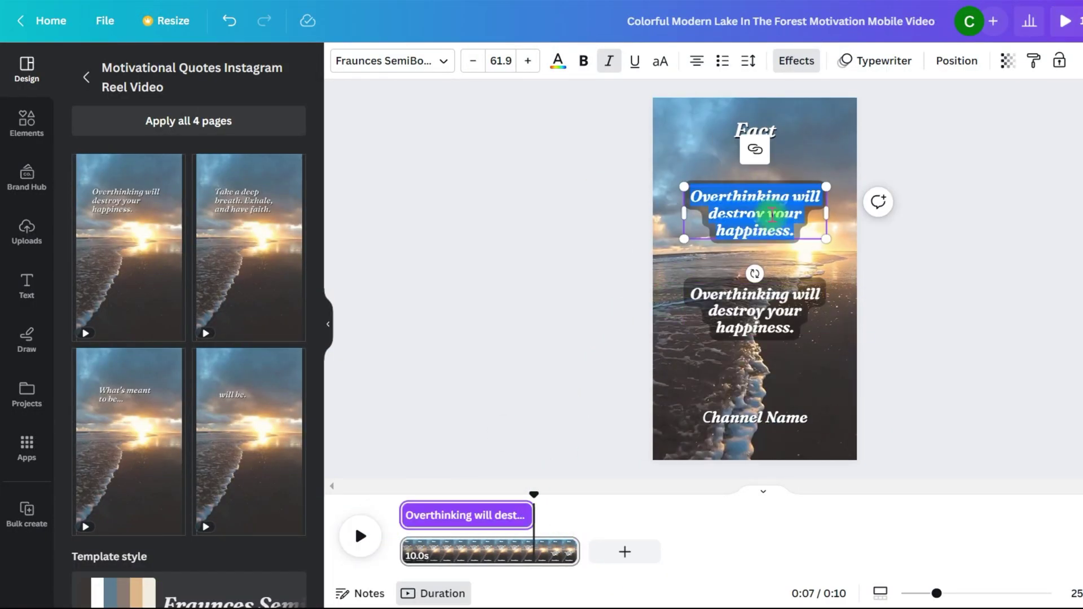
pyautogui.hotkey('ctrl', 'v')
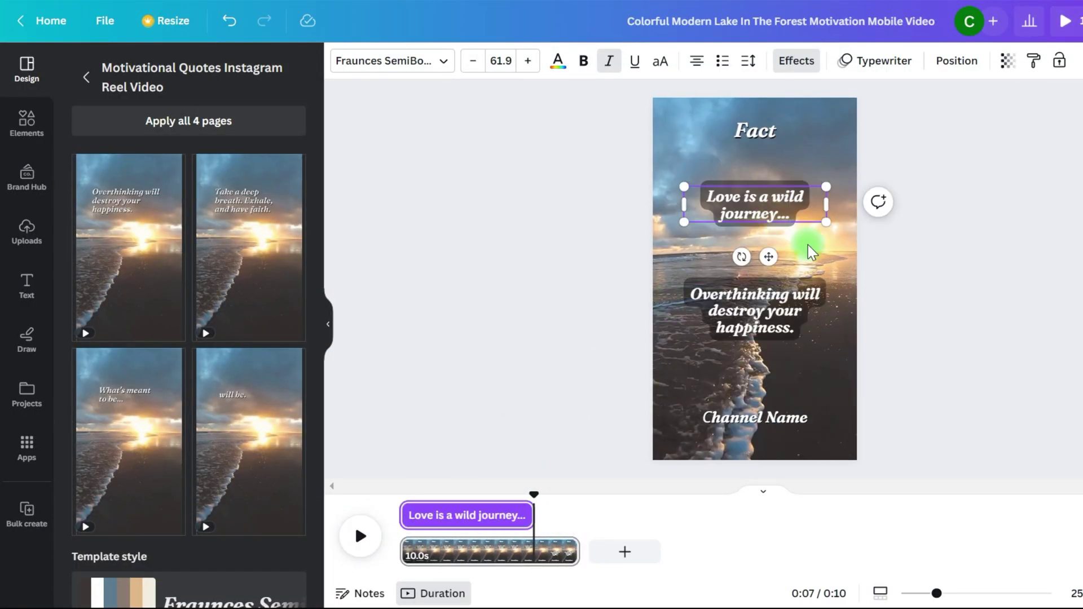
pyautogui.click(562, 514)
# - Fill the lower box with 'that demands a leap of faith.' and rewind the timeline to the start
pyautogui.click(778, 295)
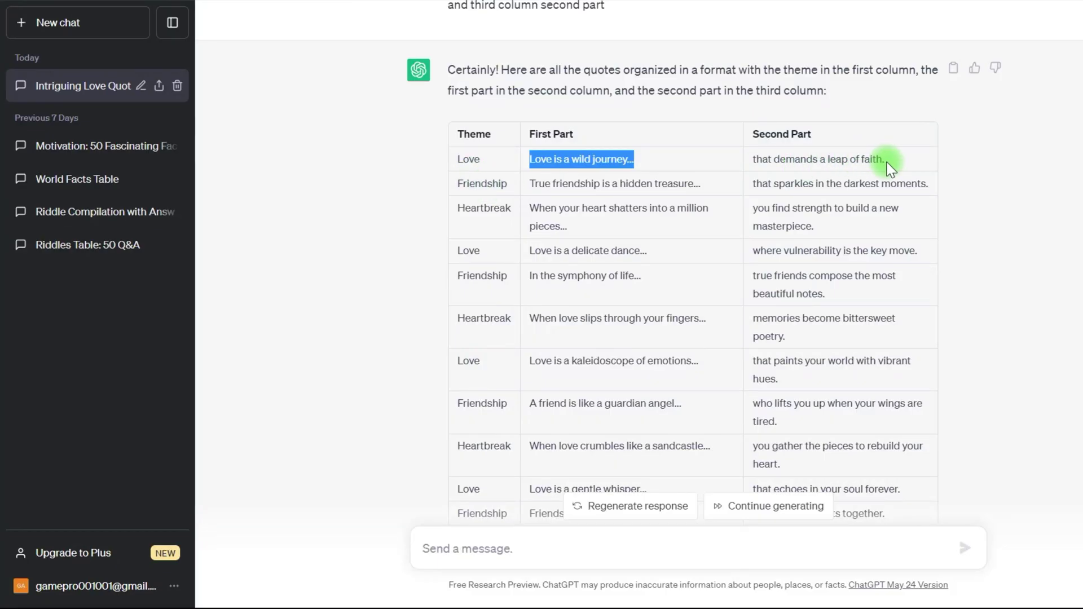
pyautogui.moveTo(887, 163); pyautogui.dragTo(753, 162)
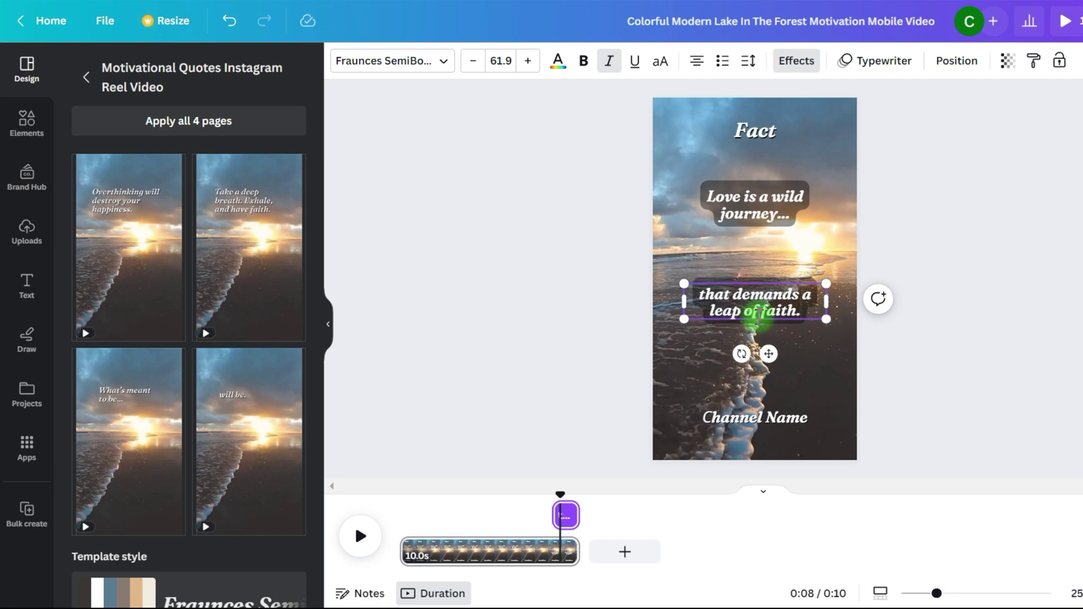
pyautogui.click(958, 241)
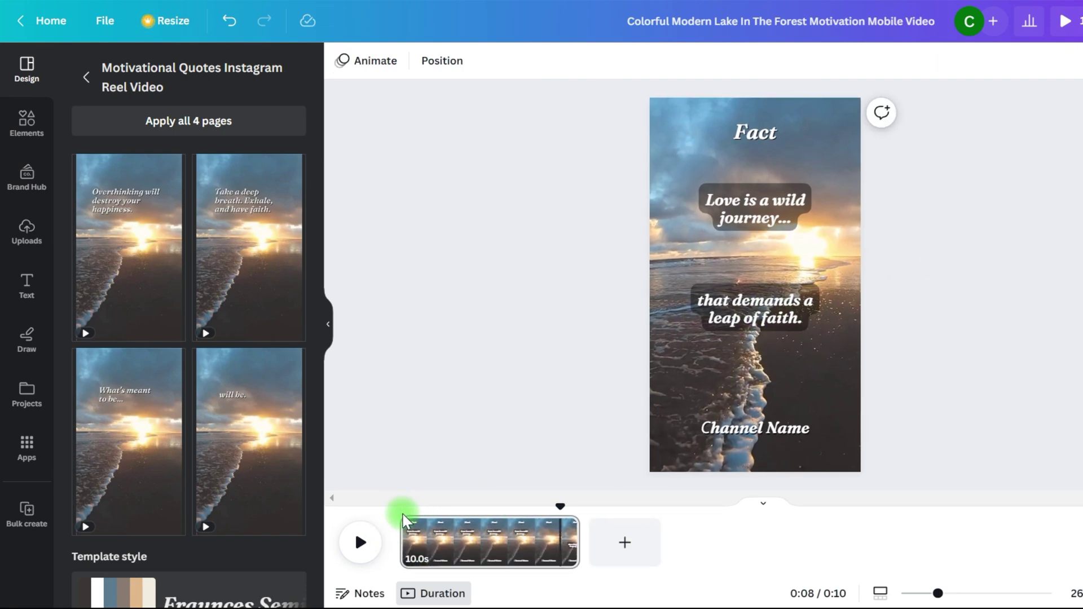
pyautogui.moveTo(404, 516); pyautogui.dragTo(391, 512)
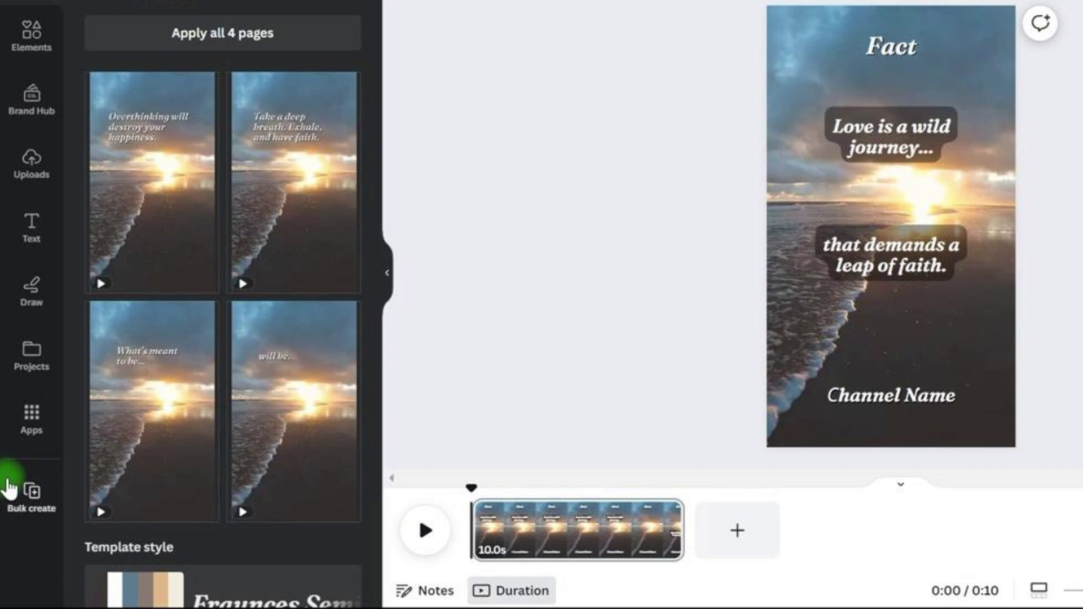
# - Load the ChatGPT quote table into Bulk create, exposing the Theme, First Part and Second Part fields
pyautogui.click(9, 484)
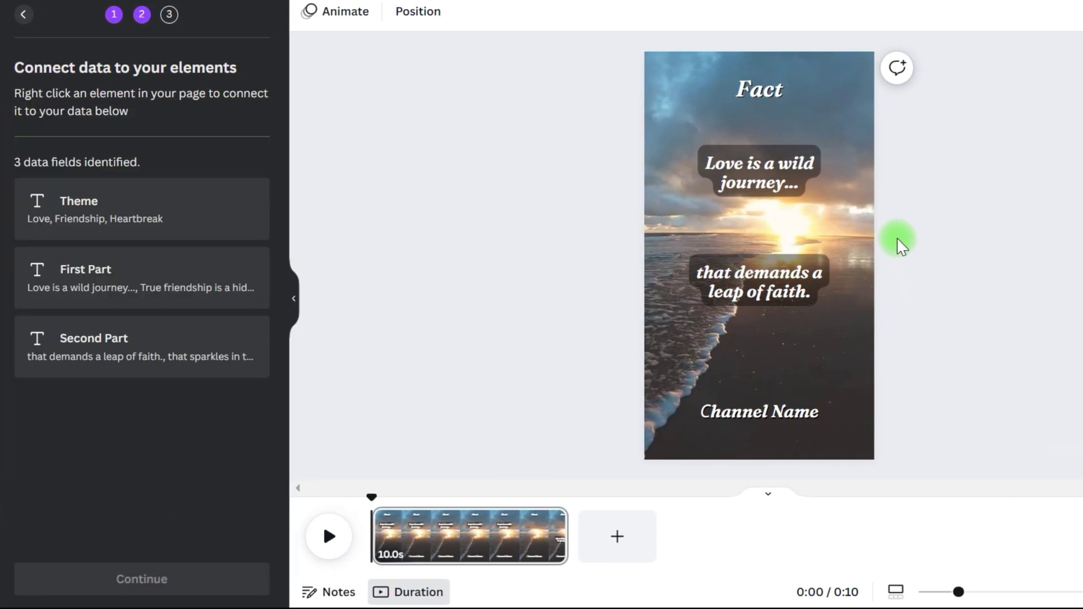
# - Connect the Fact title text to the Theme field
pyautogui.click(773, 96)
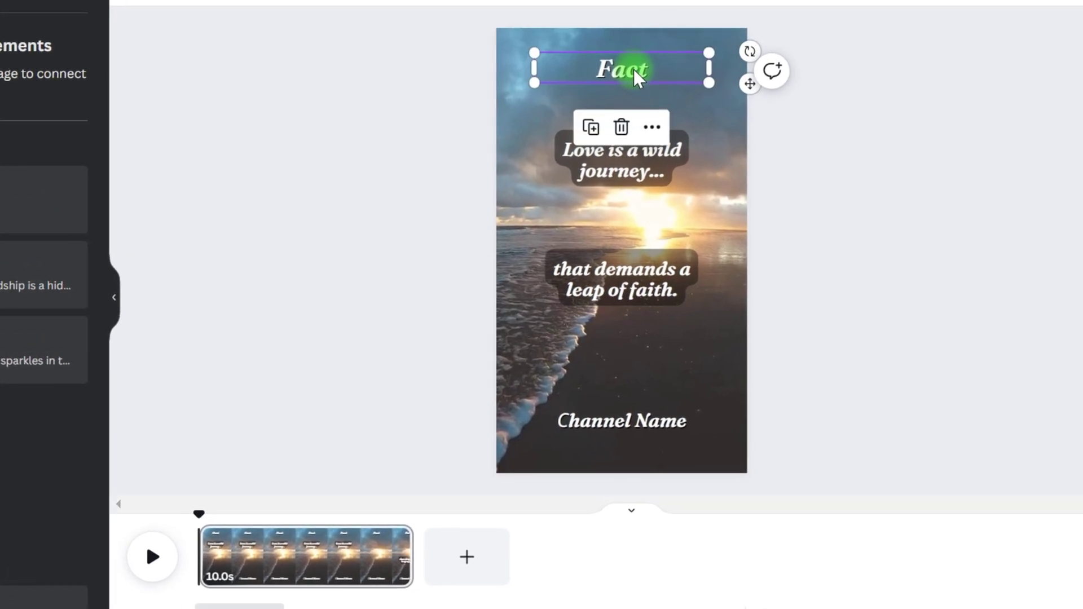
pyautogui.rightClick(637, 77)
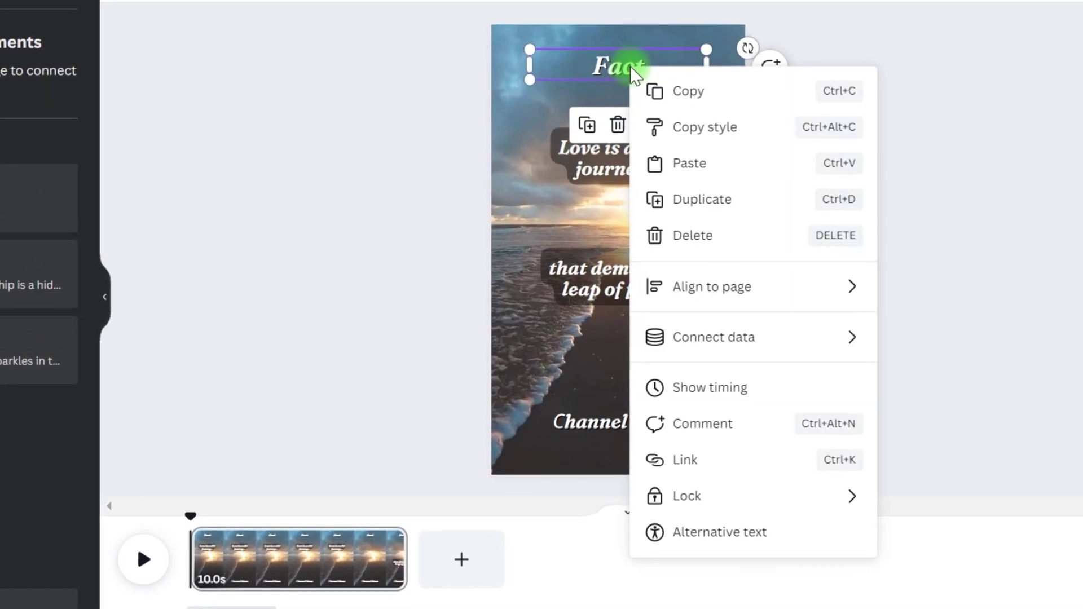
pyautogui.moveTo(749, 350)
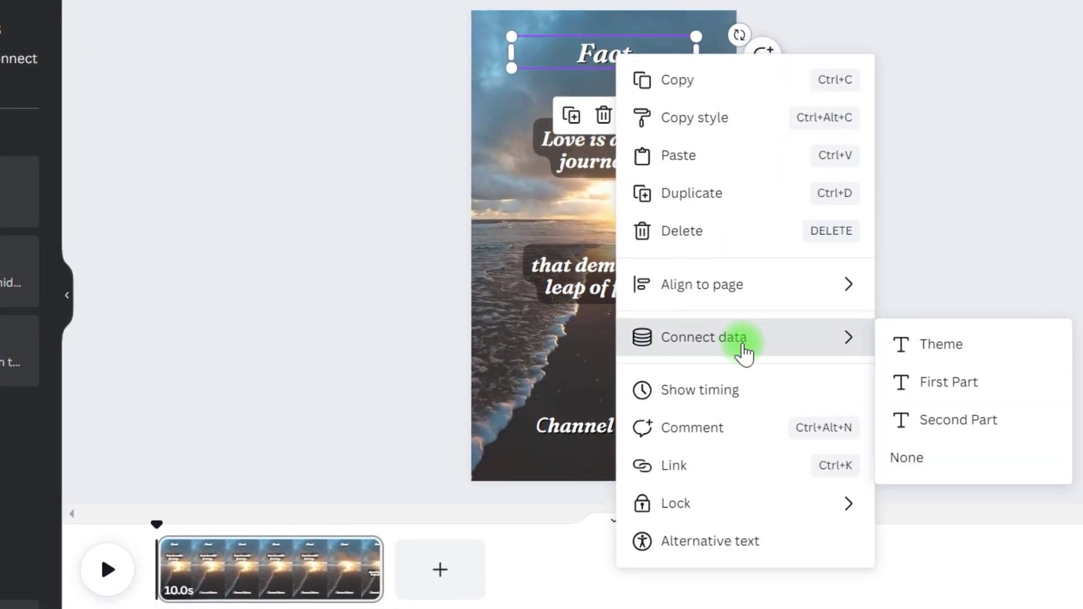
pyautogui.click(954, 355)
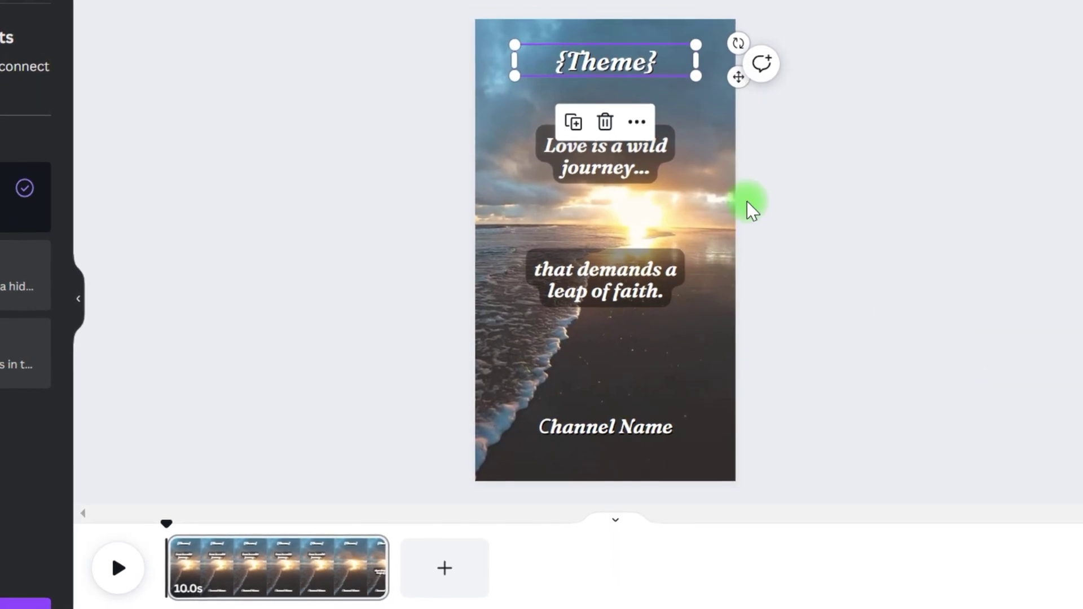
# - Connect the 'Love is a wild journey...' box to First Part and the 'leap of faith' box to Second Part
pyautogui.click(636, 176)
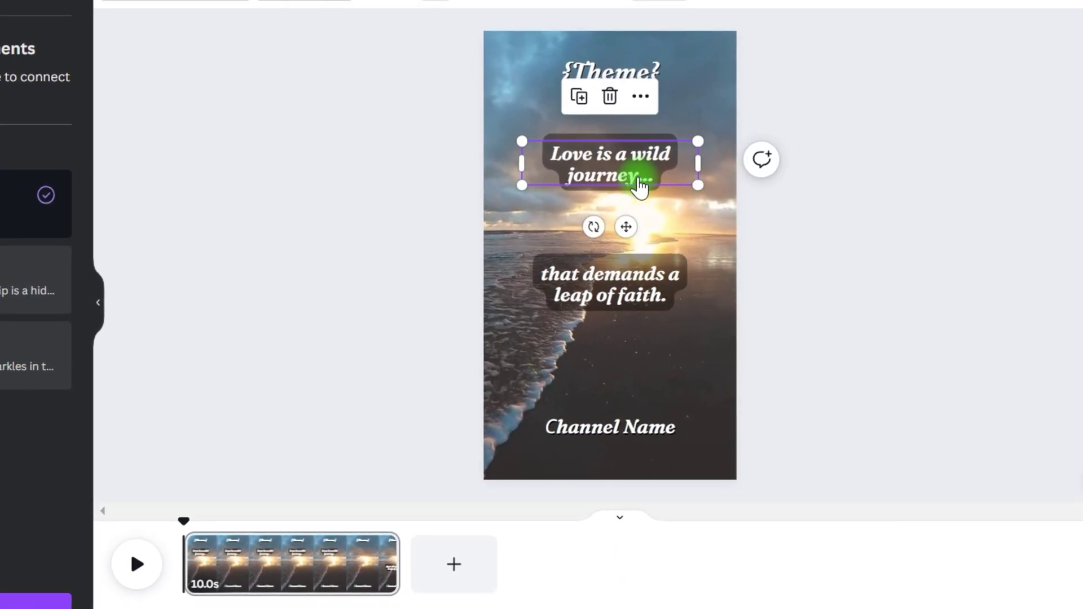
pyautogui.rightClick(641, 186)
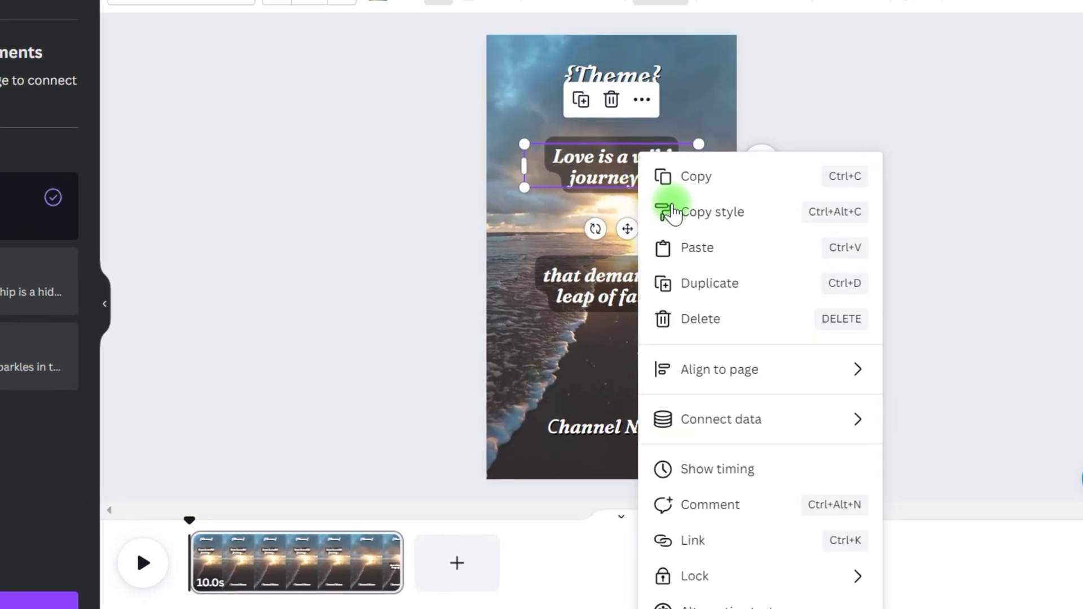
pyautogui.moveTo(795, 431)
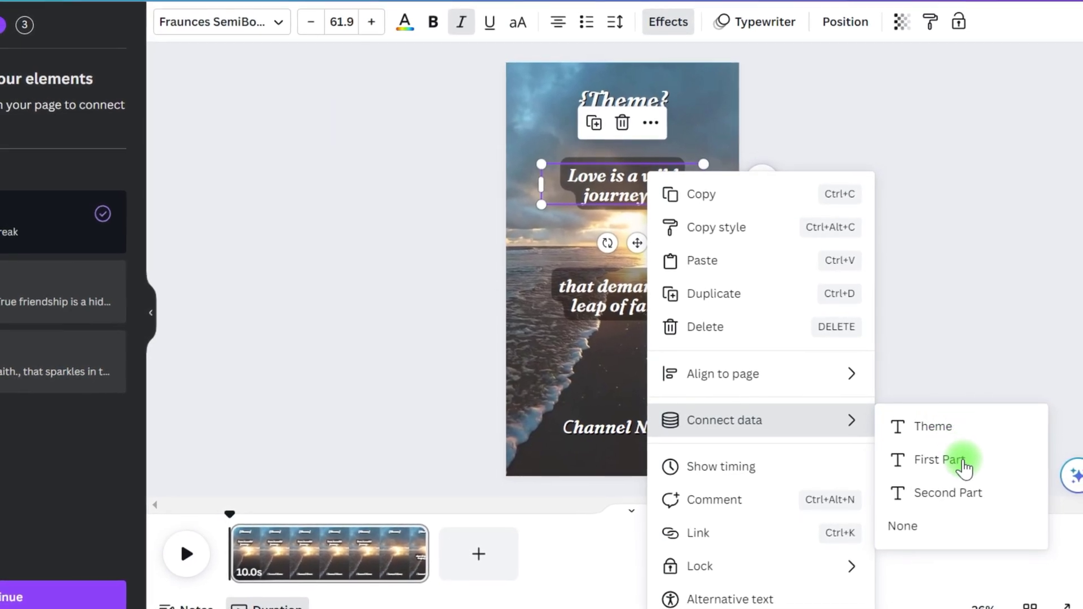
pyautogui.click(965, 468)
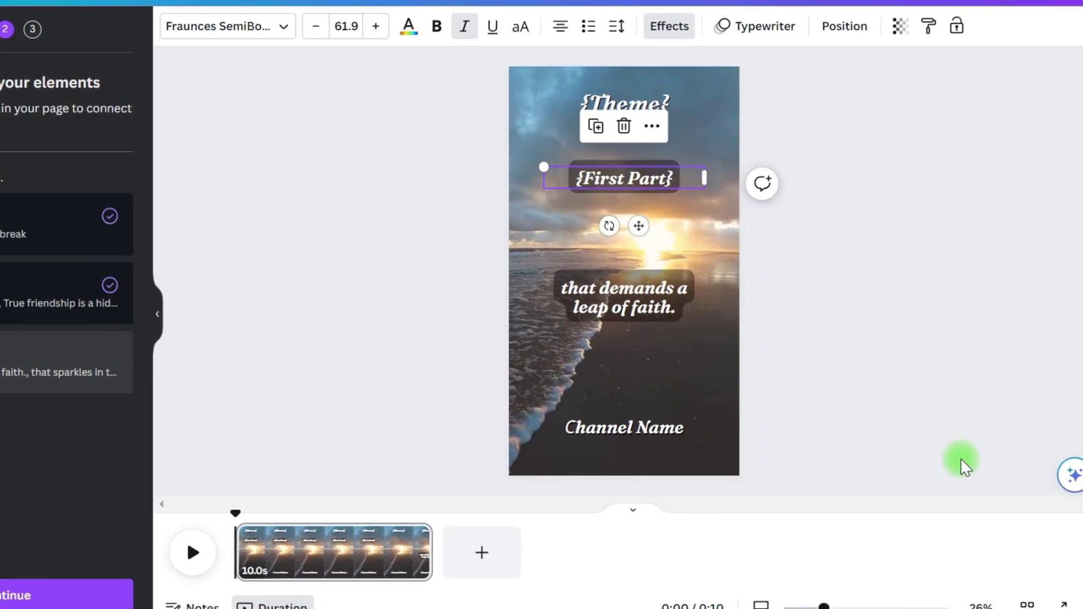
pyautogui.click(651, 304)
pyautogui.rightClick(656, 309)
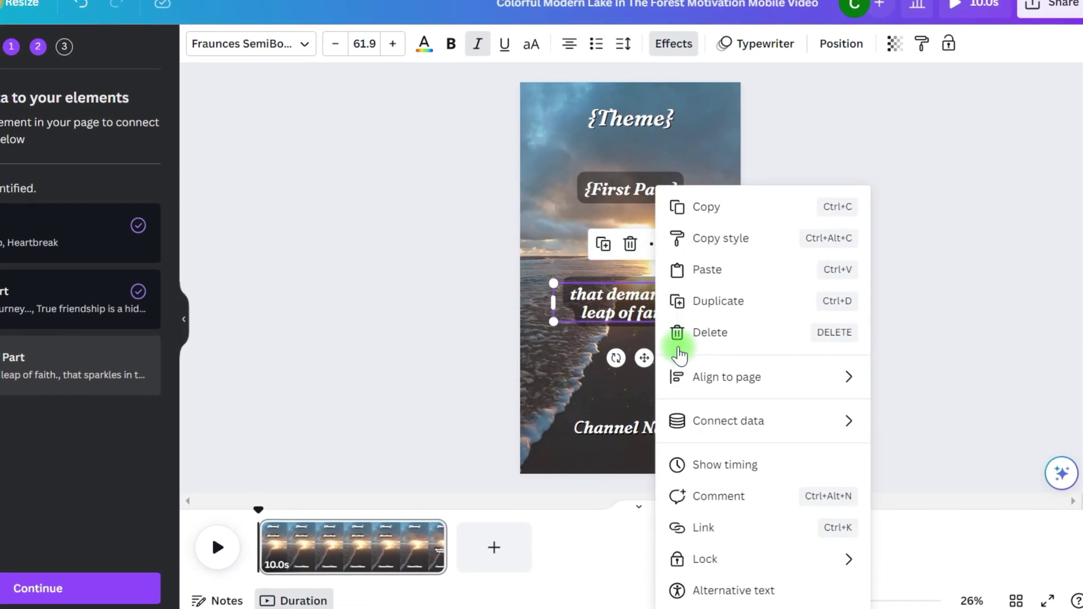
pyautogui.moveTo(798, 430)
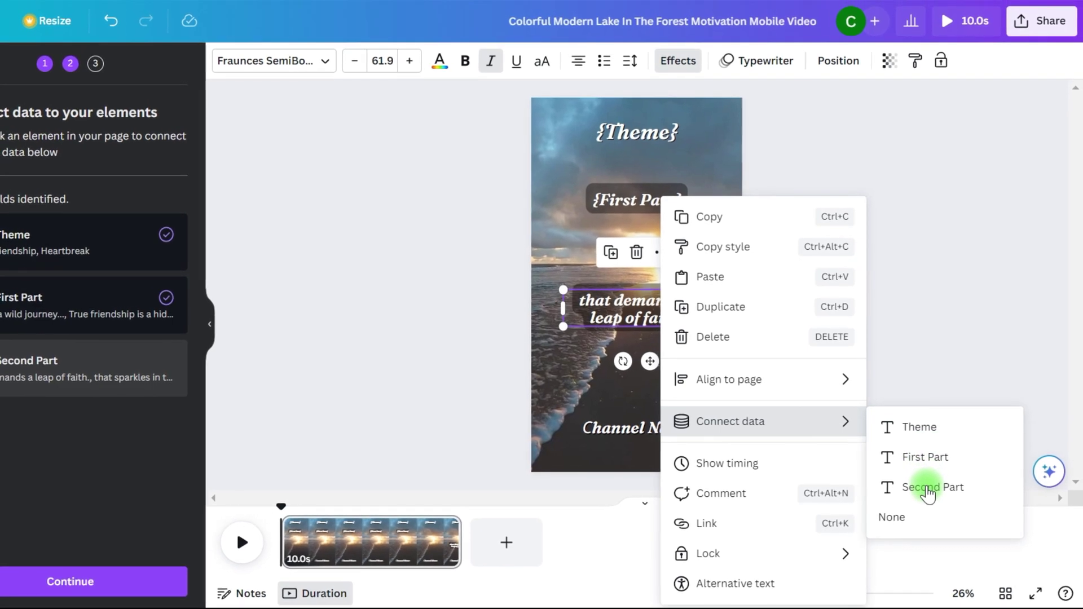
pyautogui.click(929, 488)
pyautogui.click(866, 300)
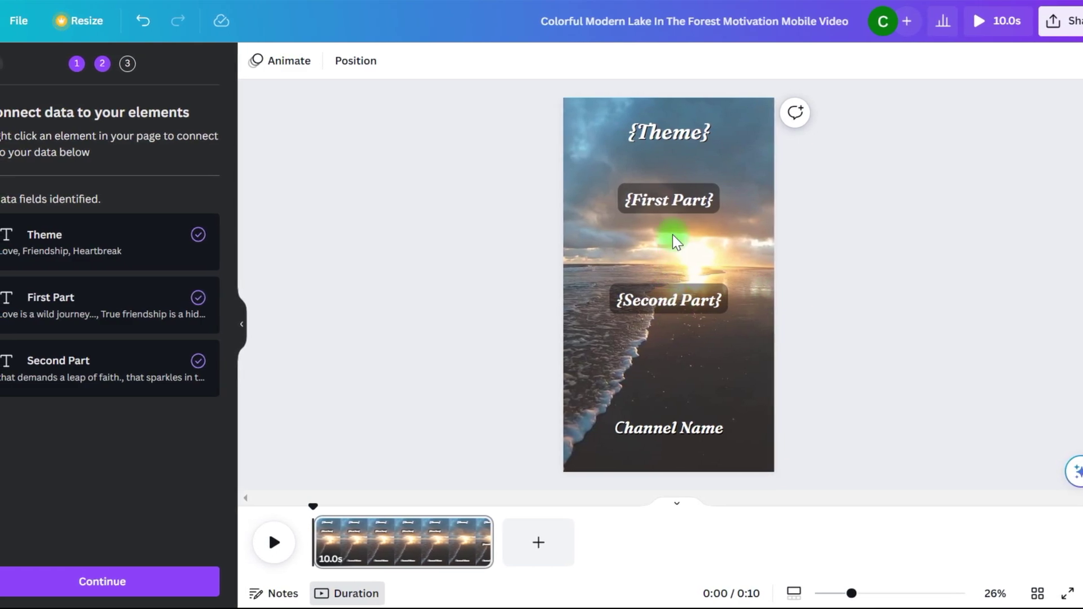
# - Drag the First Part quote box onto the Second Part box so they overlap
pyautogui.moveTo(691, 208); pyautogui.dragTo(727, 317)
pyautogui.click(713, 310)
pyautogui.click(768, 345)
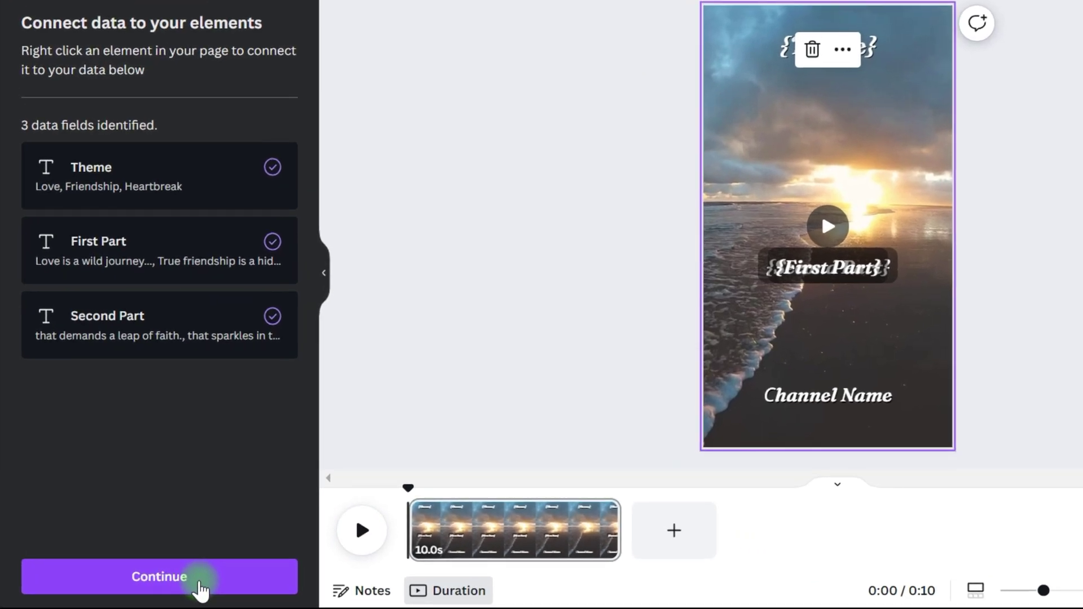
# - Apply the data with all rows selected and generate 32 pages
pyautogui.click(221, 584)
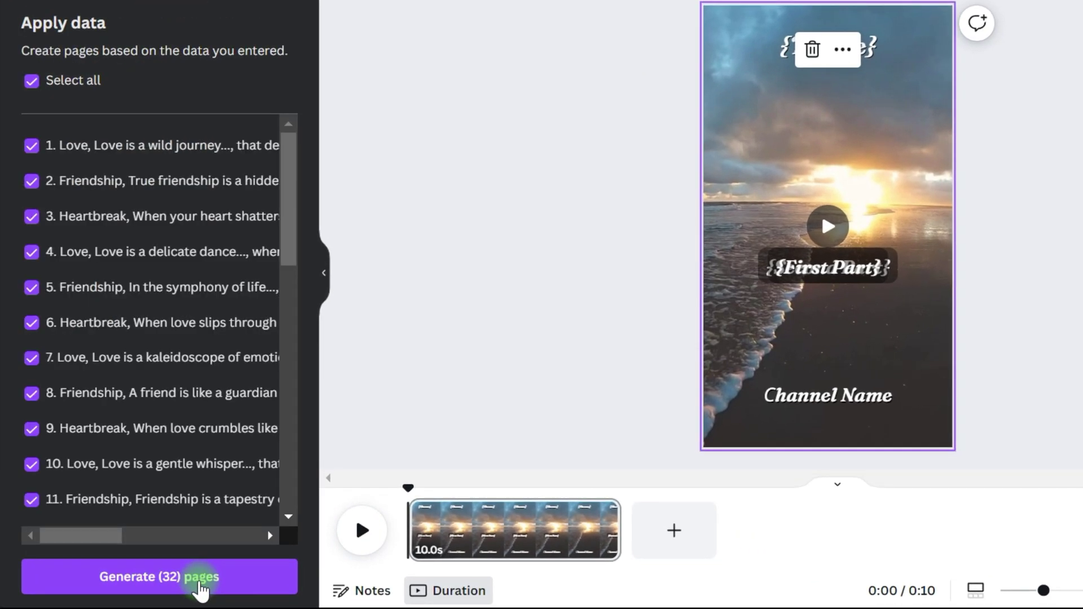
pyautogui.scroll(-10, 208, 357)
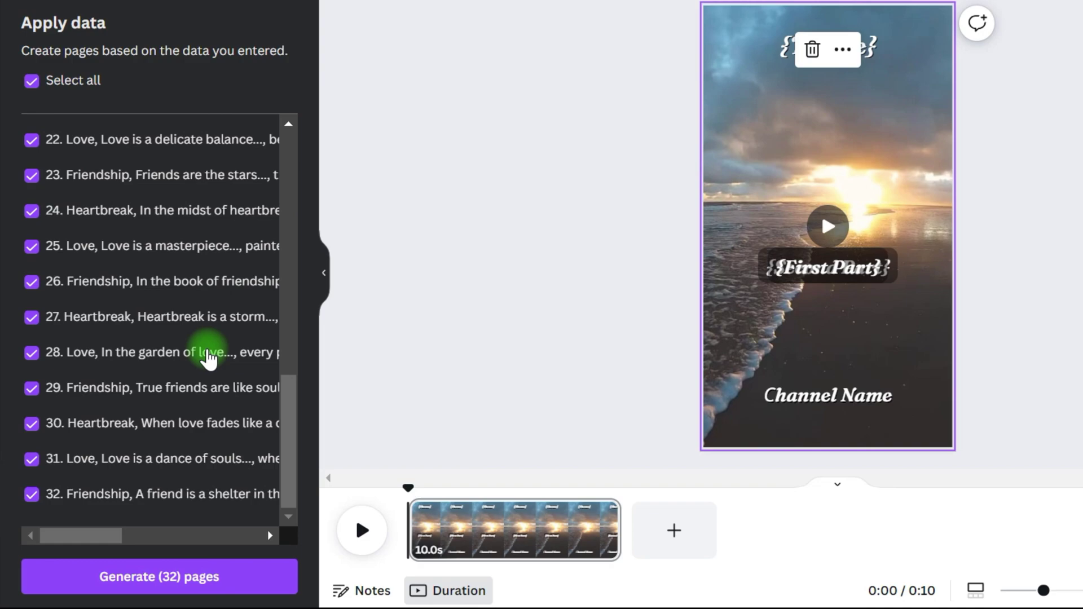
pyautogui.scroll(10, 207, 356)
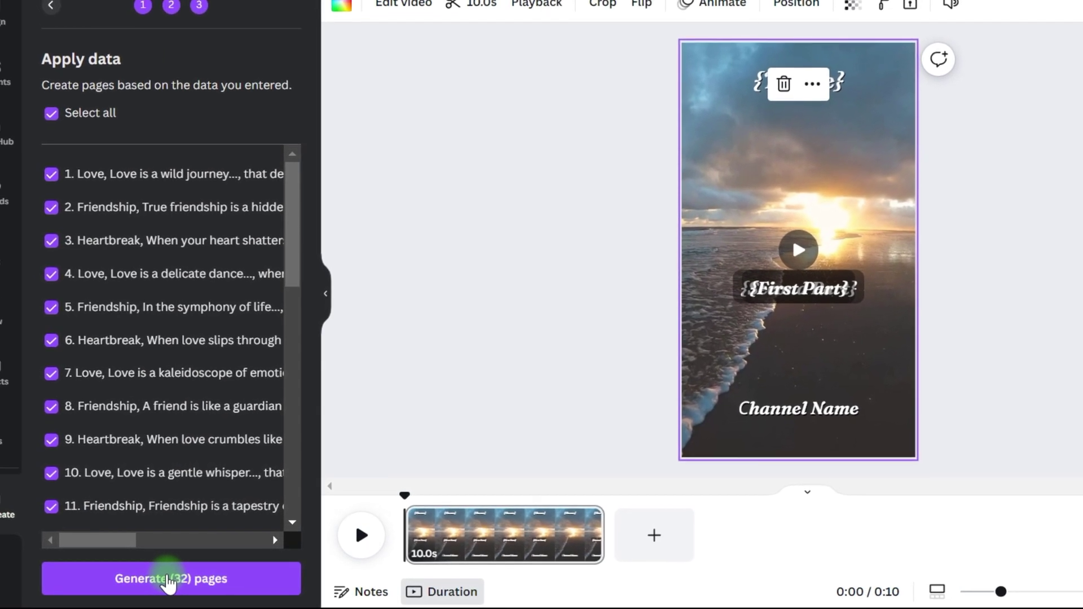
pyautogui.click(178, 581)
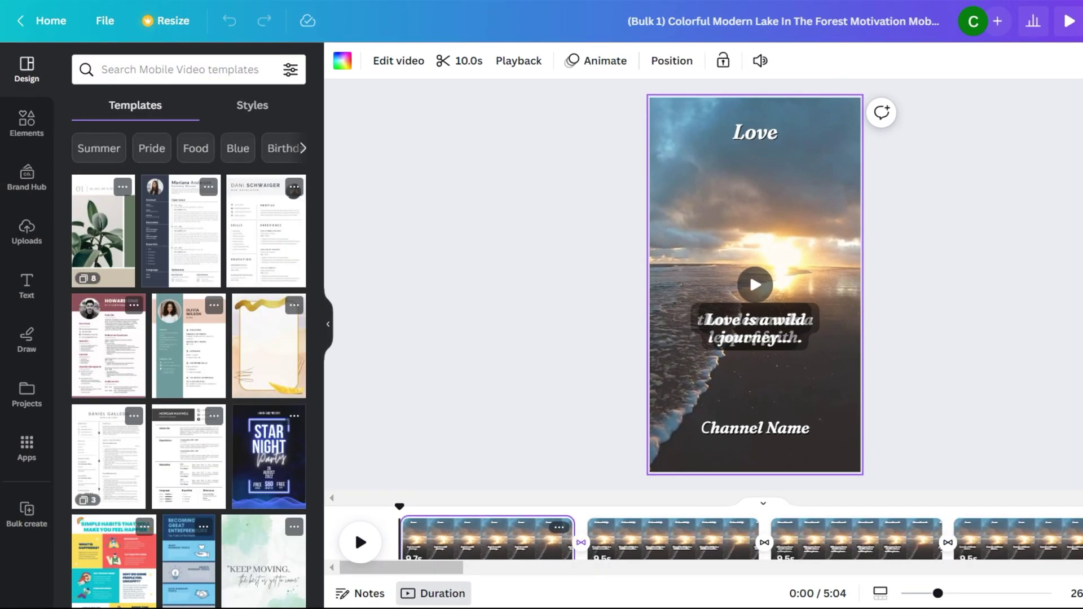
# - Search Elements videos for 'nature' and drop the 14-second autumn lake clip onto the Love page
pyautogui.click(773, 322)
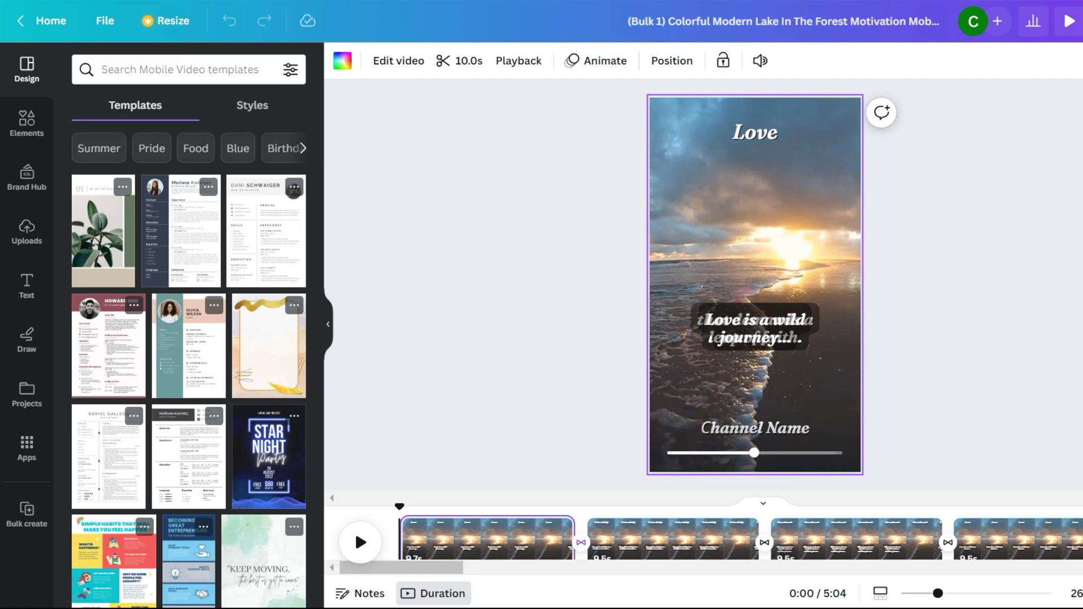
pyautogui.click(23, 127)
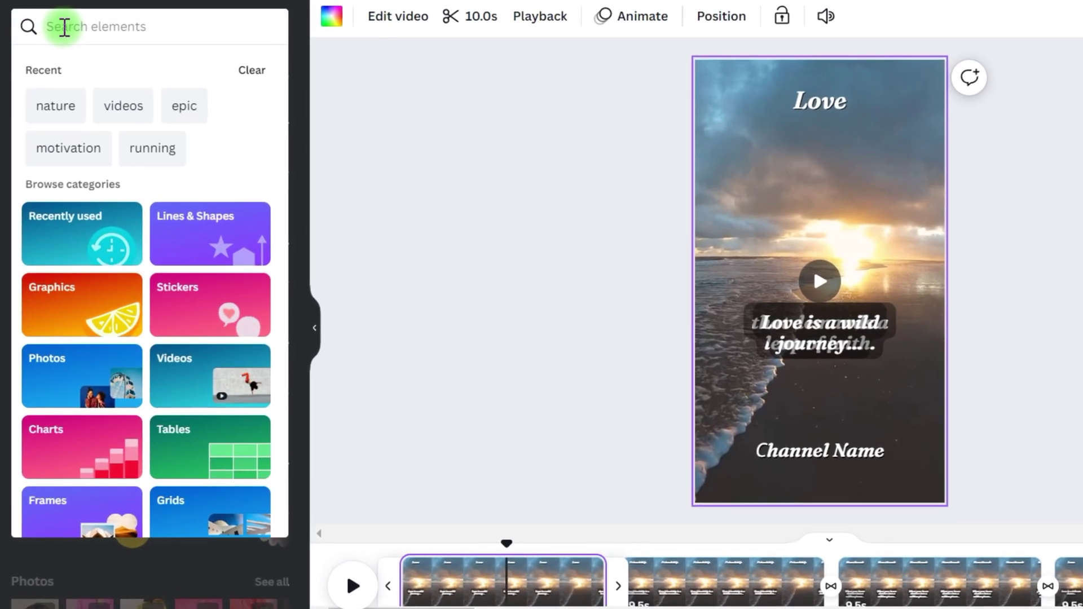
pyautogui.write('natu')
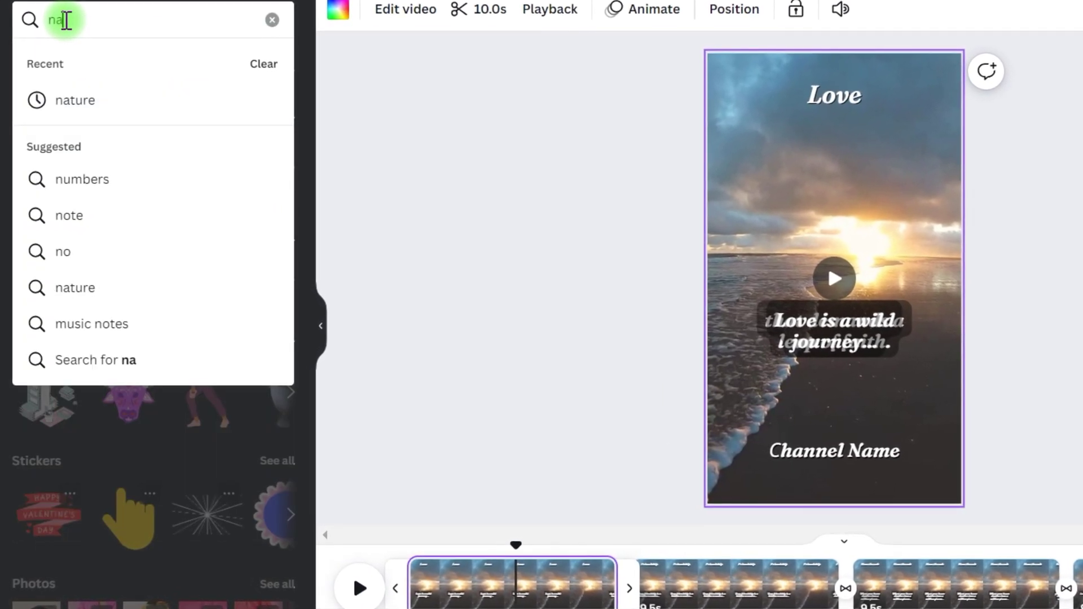
pyautogui.write('re')
pyautogui.press('Return')
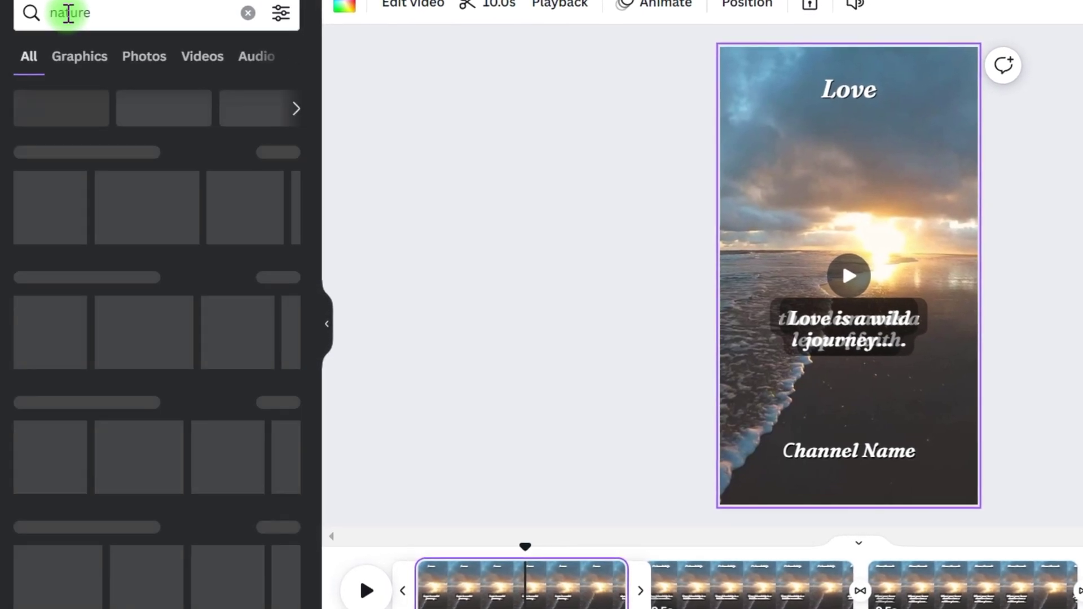
pyautogui.click(212, 56)
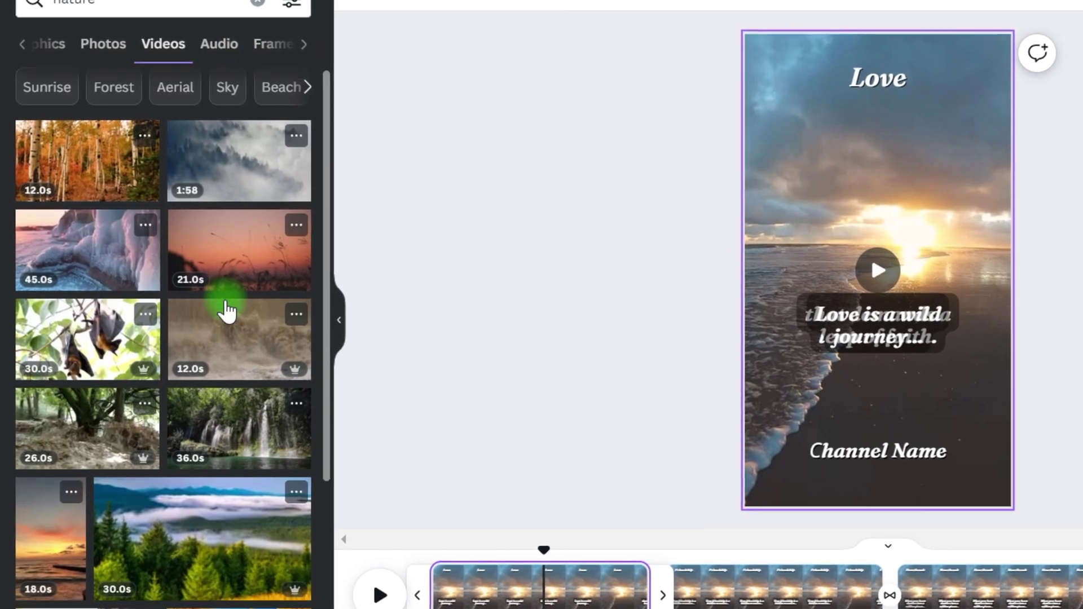
pyautogui.scroll(-5, 212, 333)
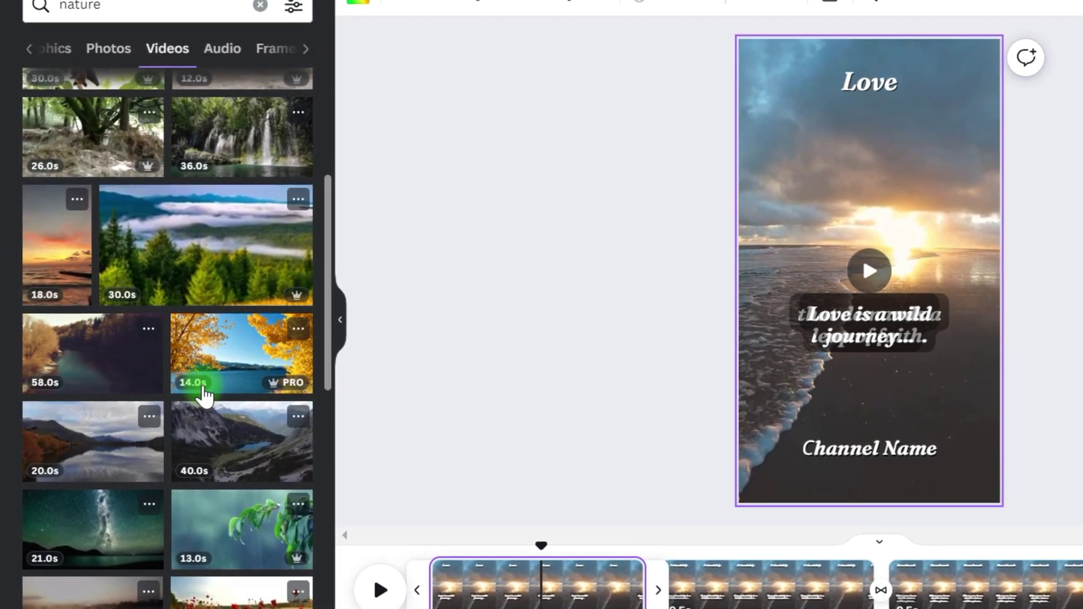
pyautogui.moveTo(207, 389); pyautogui.dragTo(731, 249)
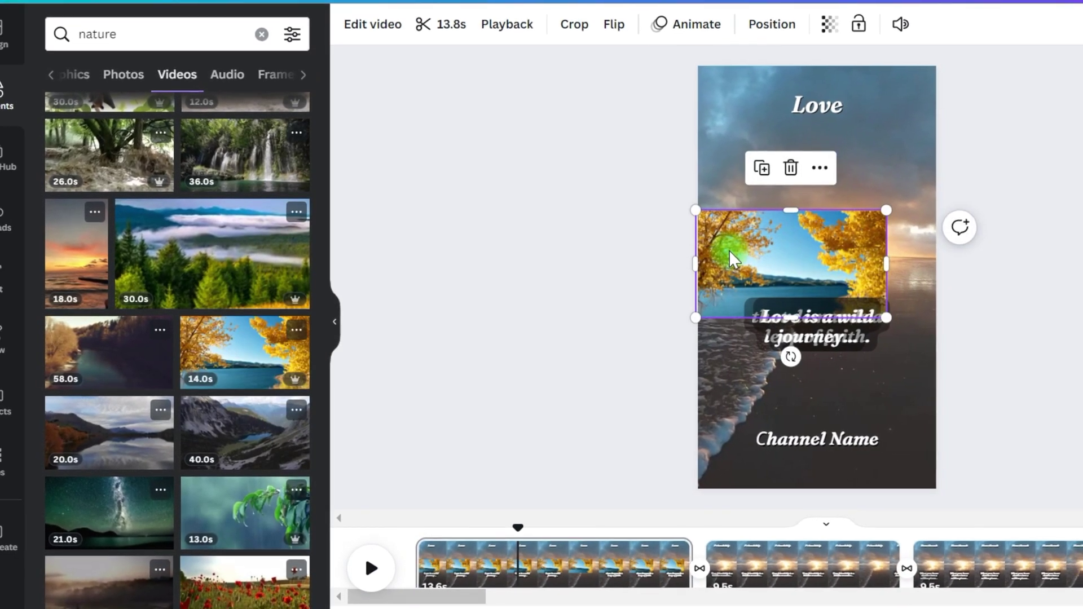
# - Make the autumn lake clip the Love page background and put the leaf video on Heartbreak
pyautogui.rightClick(705, 250)
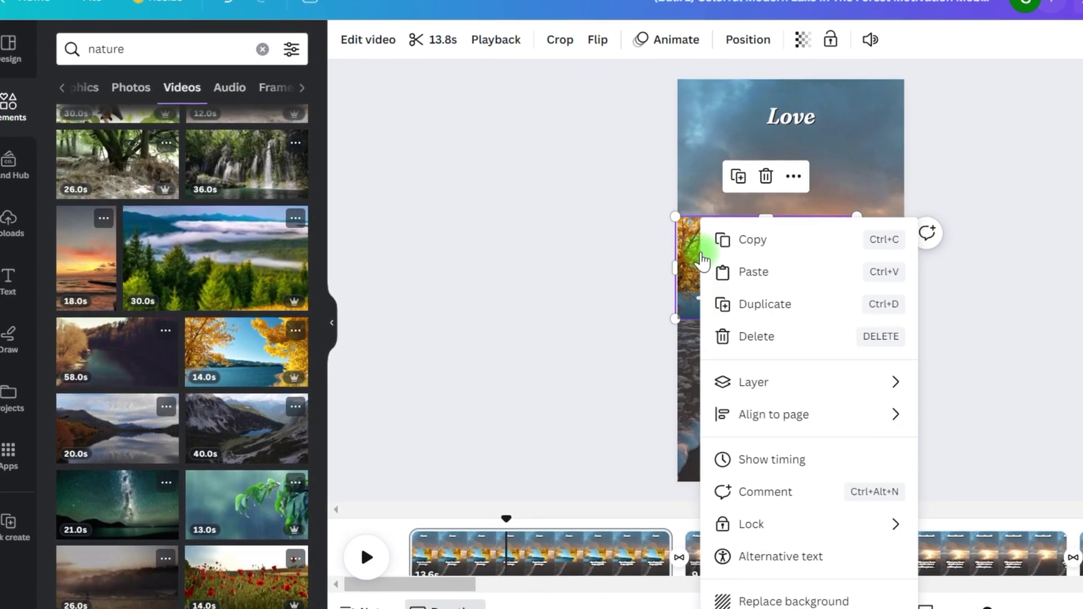
pyautogui.click(783, 599)
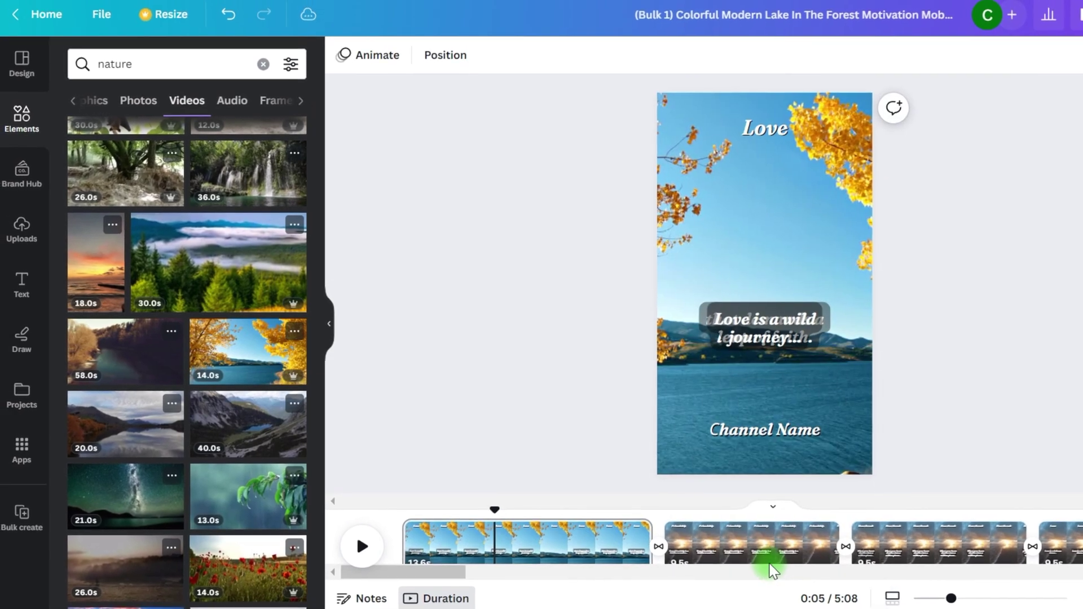
pyautogui.click(915, 540)
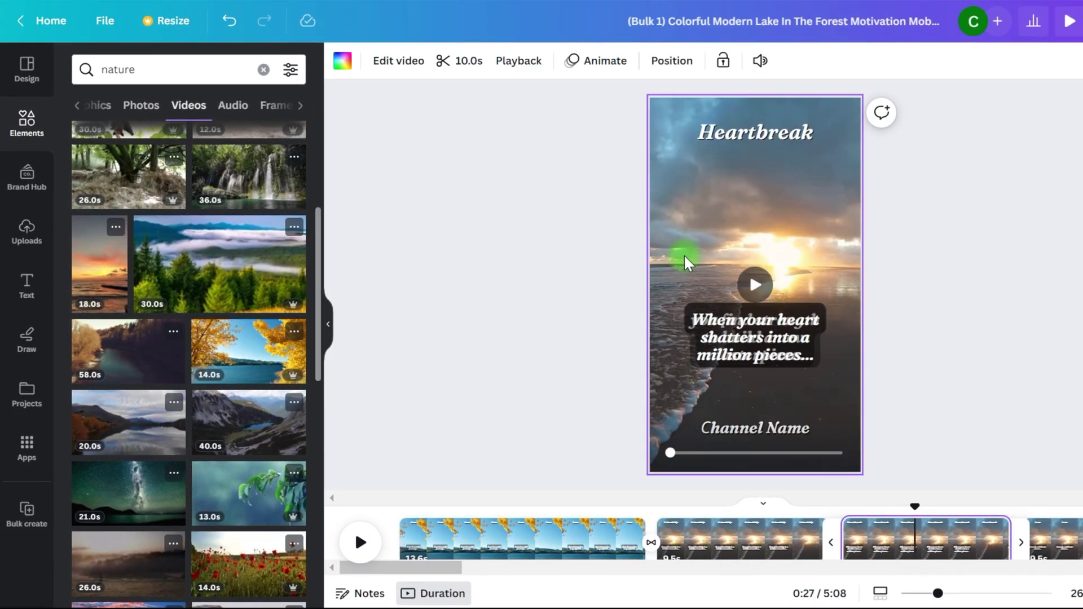
pyautogui.moveTo(264, 501); pyautogui.dragTo(669, 274)
# - Trim the Love page's lake clip to about 10 seconds in the timeline
pyautogui.click(406, 536)
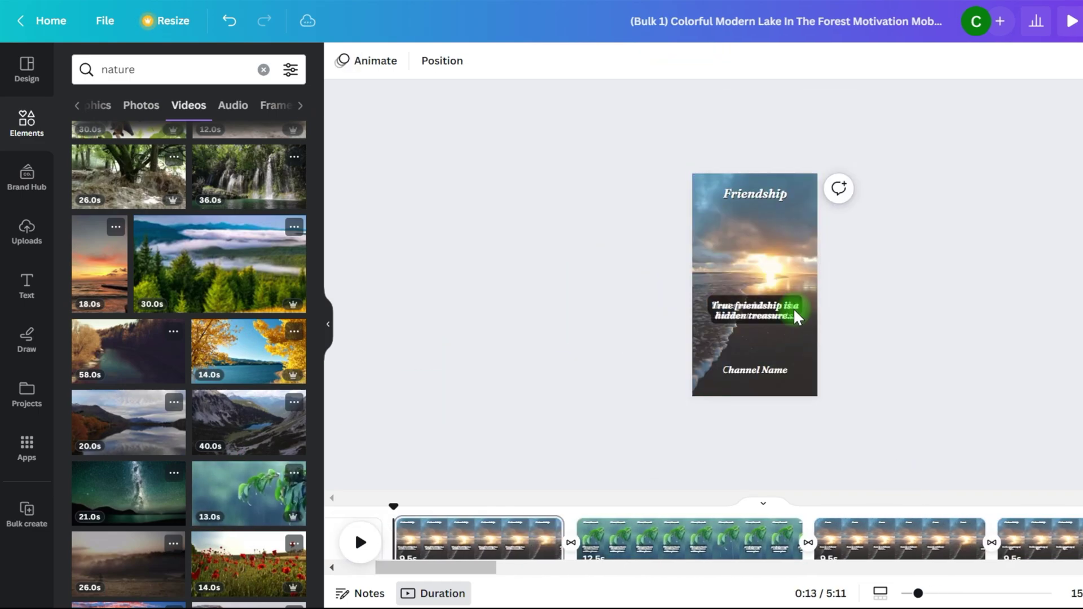
pyautogui.hotkey('ctrl', '+')
pyautogui.click(751, 504)
pyautogui.click(750, 505)
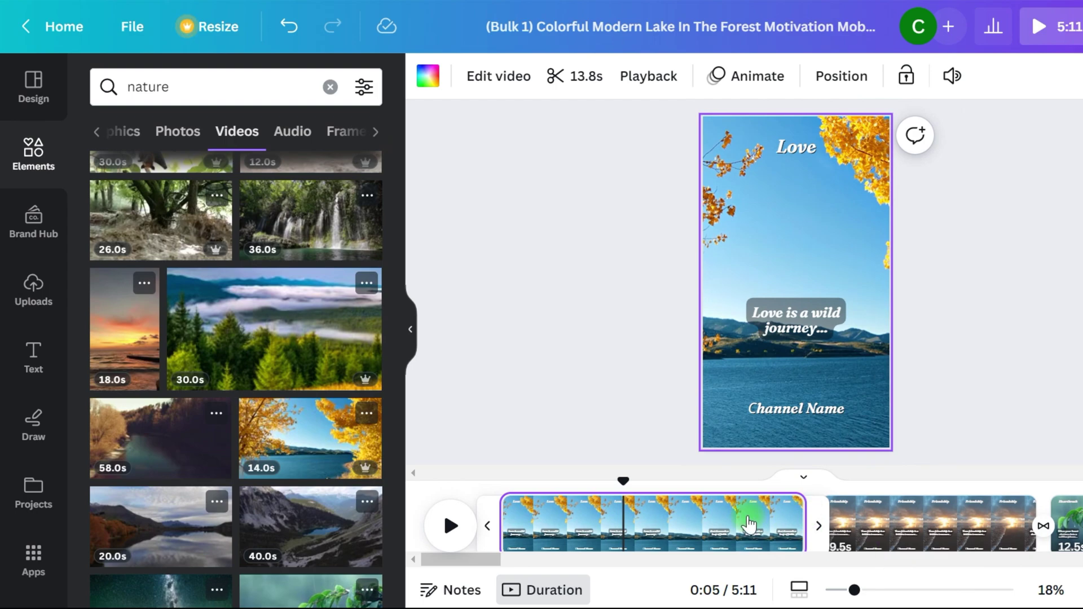
pyautogui.moveTo(803, 506); pyautogui.dragTo(725, 513)
pyautogui.click(954, 517)
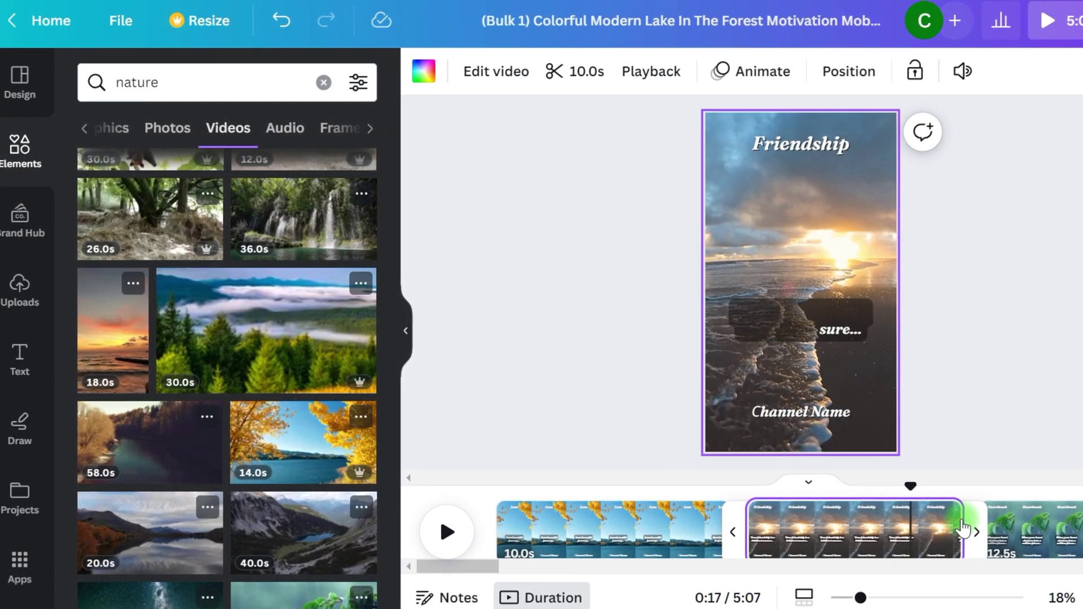
pyautogui.hotkey('ctrl', '-')
pyautogui.hotkey('ctrl', '-')
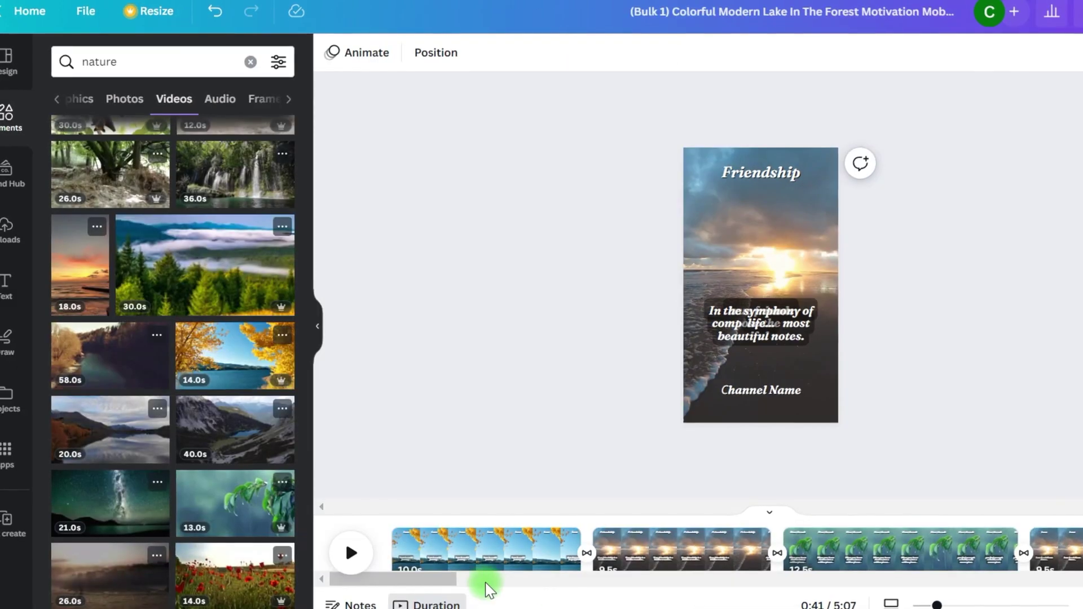
pyautogui.hscroll(5, 488, 589)
# - Place the 20-second mountain lake video on the next Love page and shorten it
pyautogui.click(527, 537)
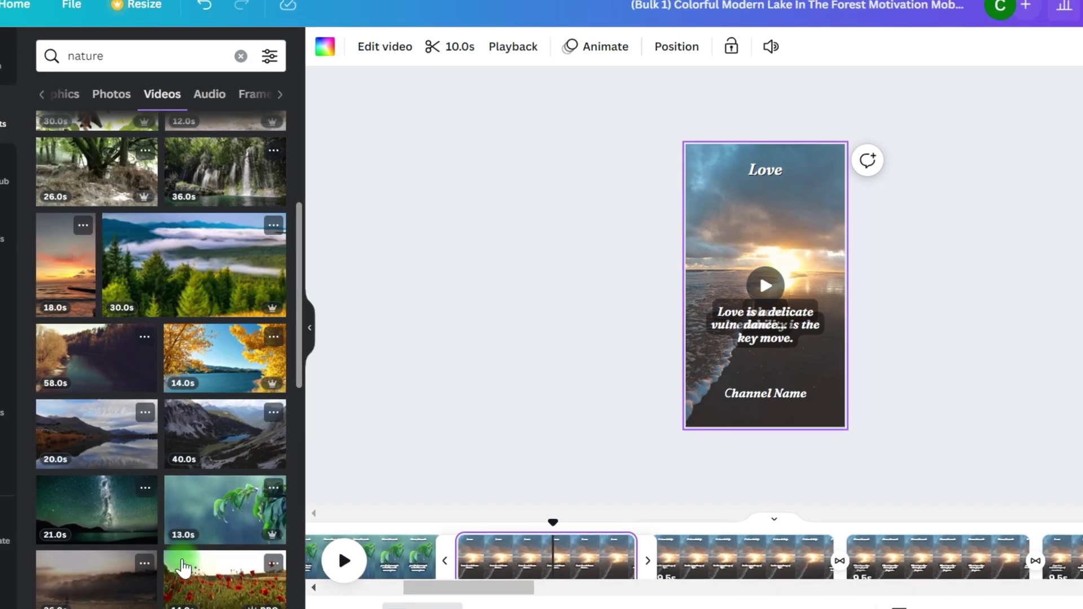
pyautogui.moveTo(97, 435); pyautogui.dragTo(699, 255)
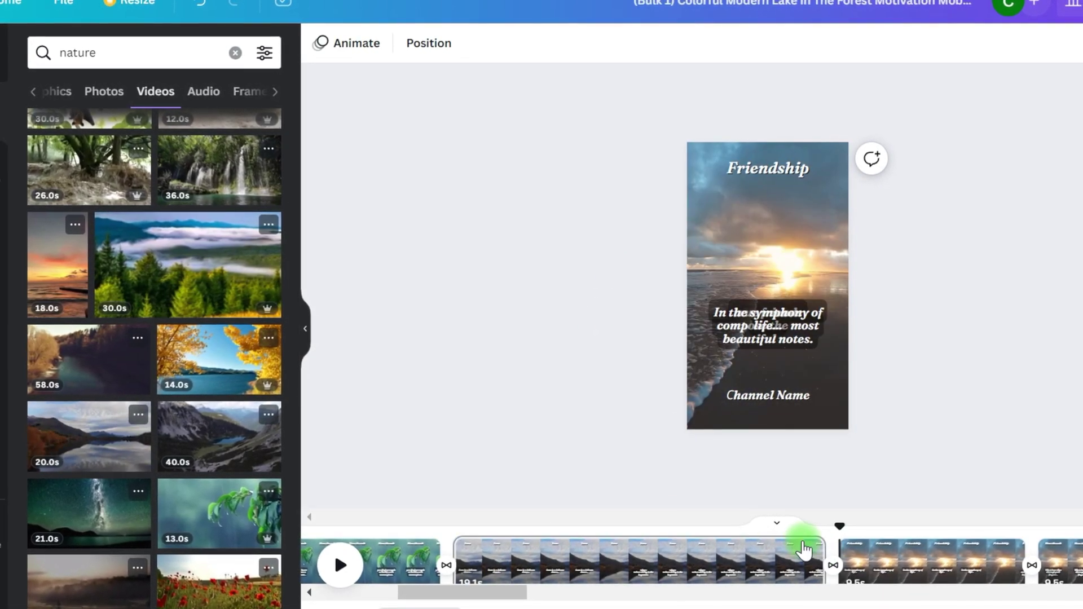
pyautogui.moveTo(804, 548); pyautogui.dragTo(649, 539)
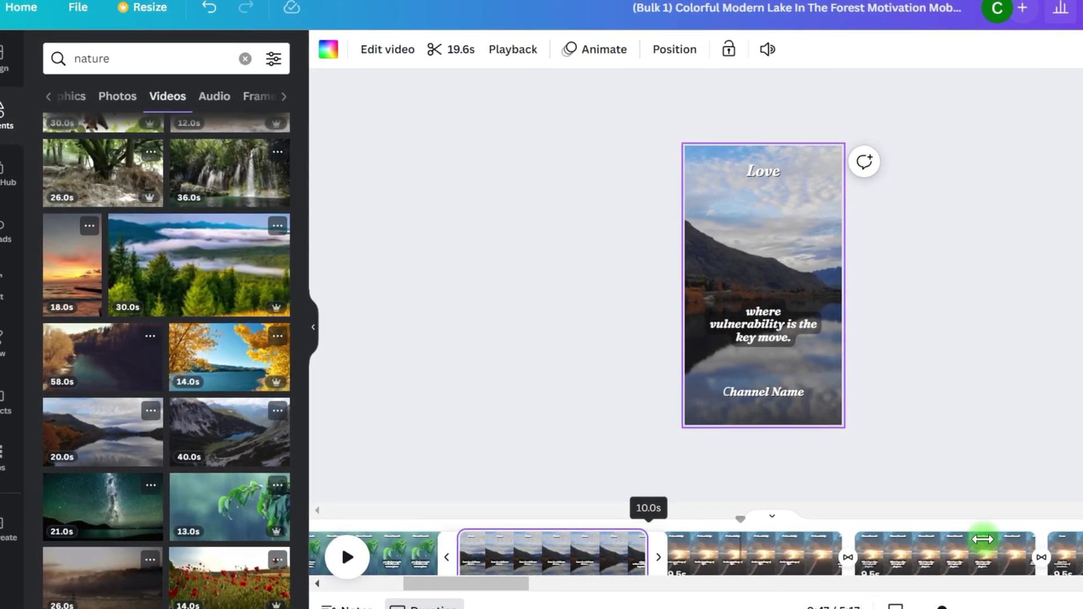
# - Set the milky-way video as the Friendship page background, trimmed to 10.5 seconds
pyautogui.click(701, 537)
pyautogui.click(120, 513)
pyautogui.click(787, 212)
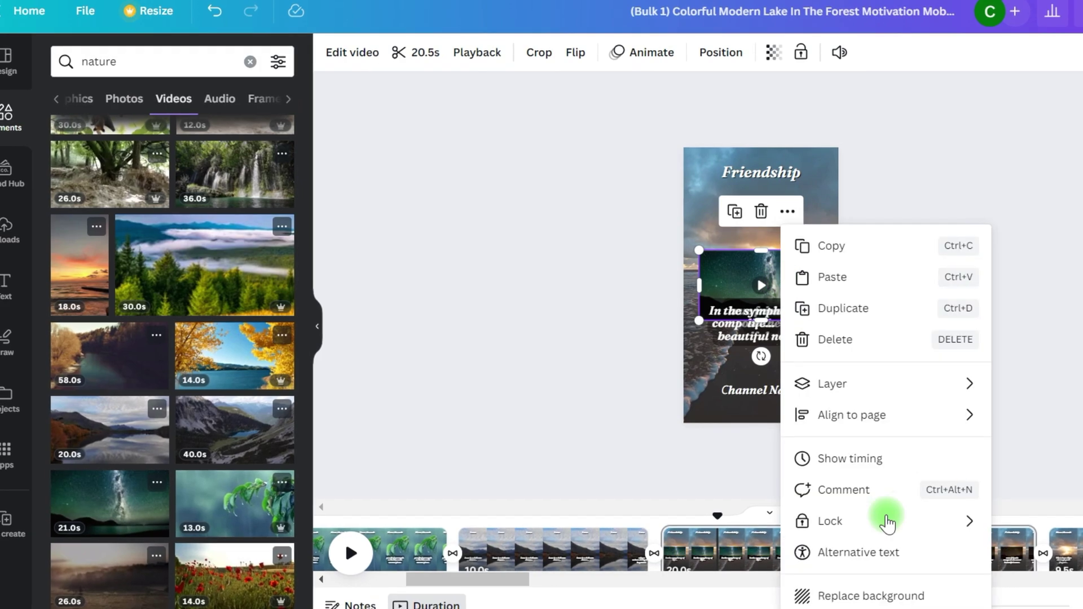
pyautogui.click(871, 595)
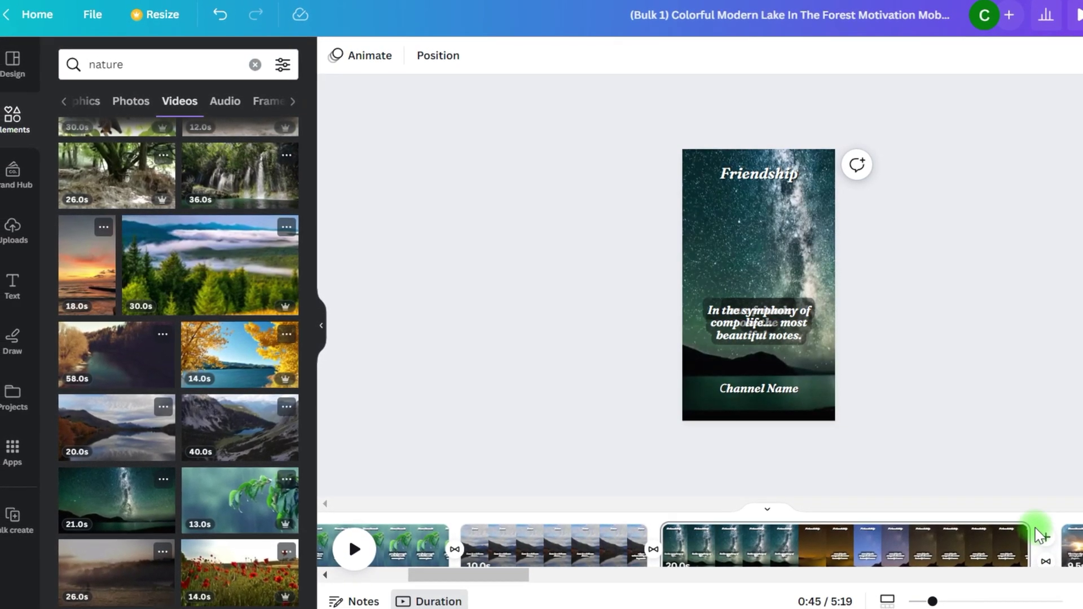
pyautogui.moveTo(1038, 536); pyautogui.dragTo(844, 527)
pyautogui.click(951, 540)
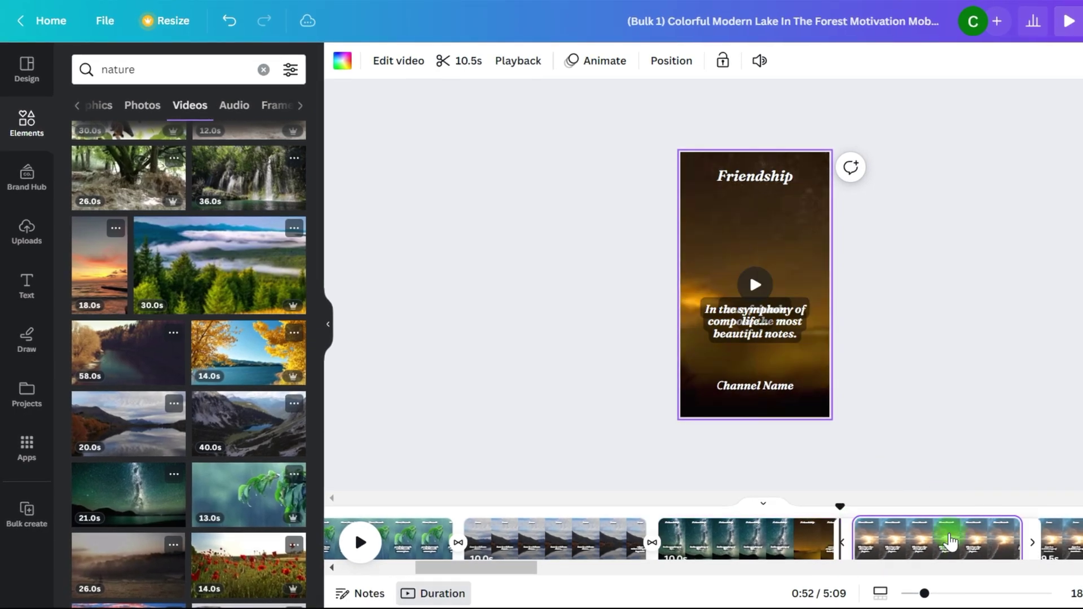
# - Set the waterfall video as the Heartbreak page background and play the video from the start
pyautogui.scroll(-10, 186, 367)
pyautogui.click(647, 358)
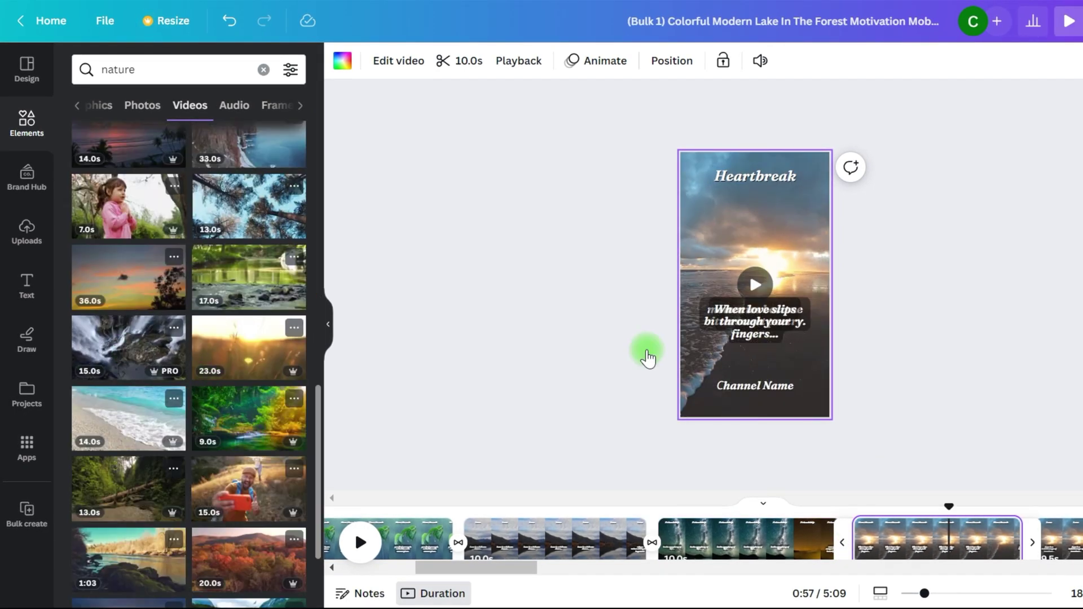
pyautogui.moveTo(648, 359); pyautogui.dragTo(705, 263)
pyautogui.rightClick(706, 315)
pyautogui.click(790, 578)
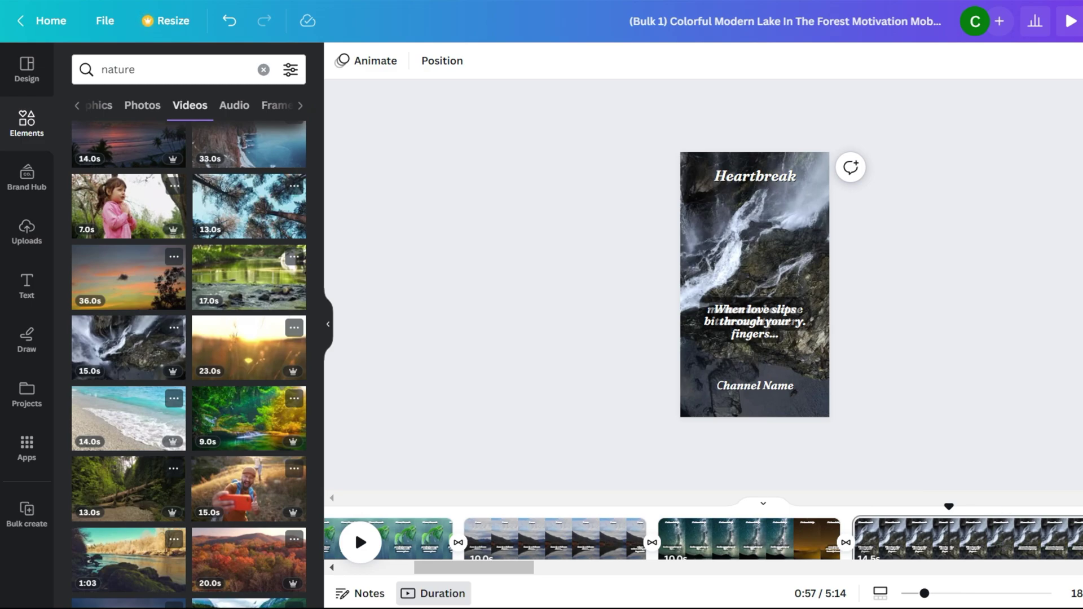
pyautogui.click(357, 541)
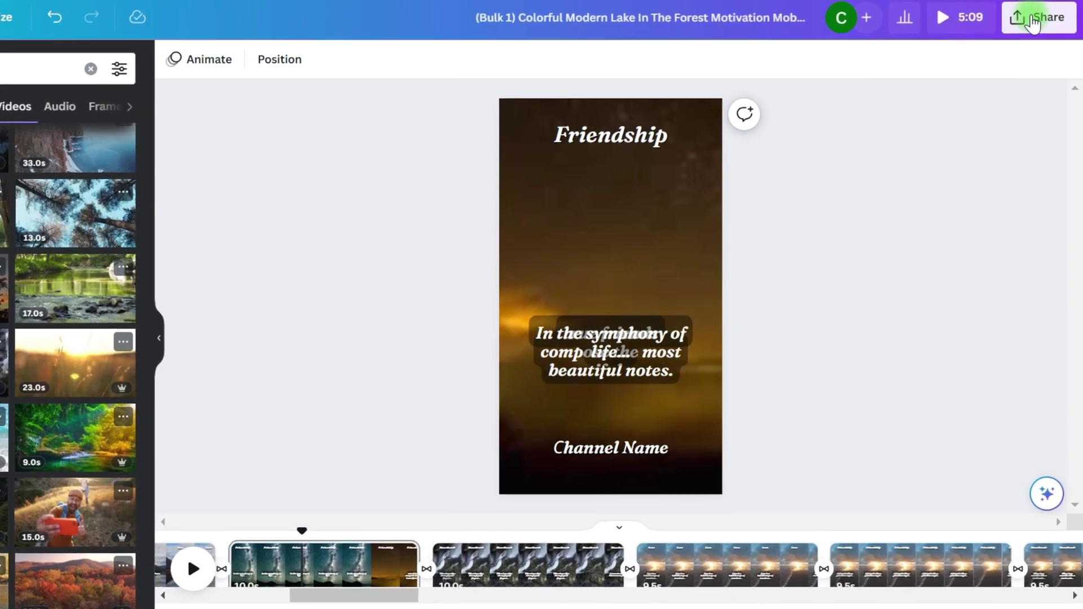
# - Download all 32 pages as MP4 video, with each page saved as a separate file
pyautogui.click(1038, 24)
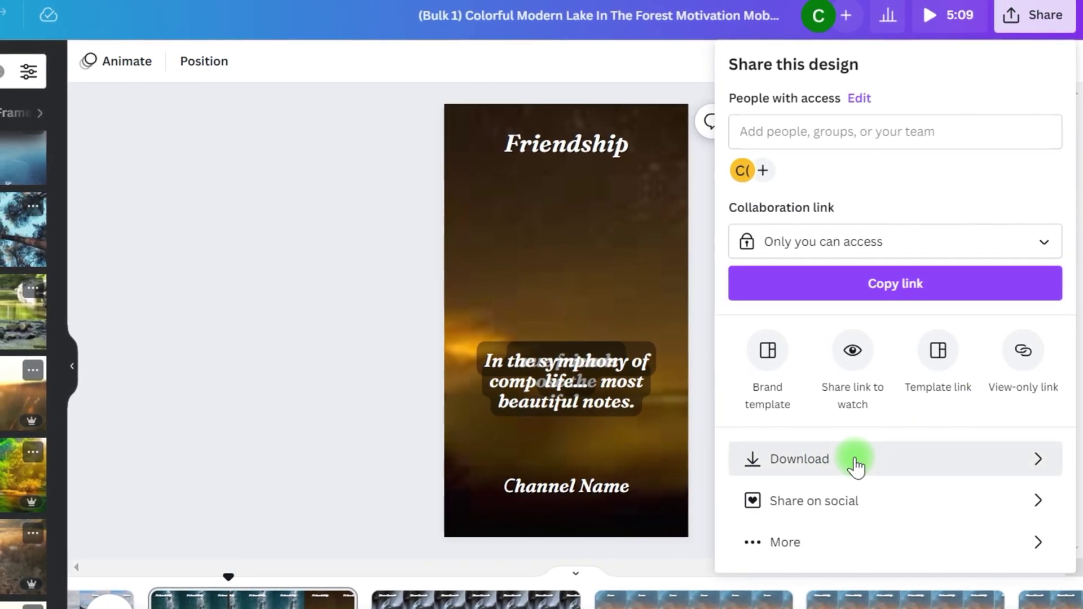
pyautogui.click(852, 463)
pyautogui.click(1046, 139)
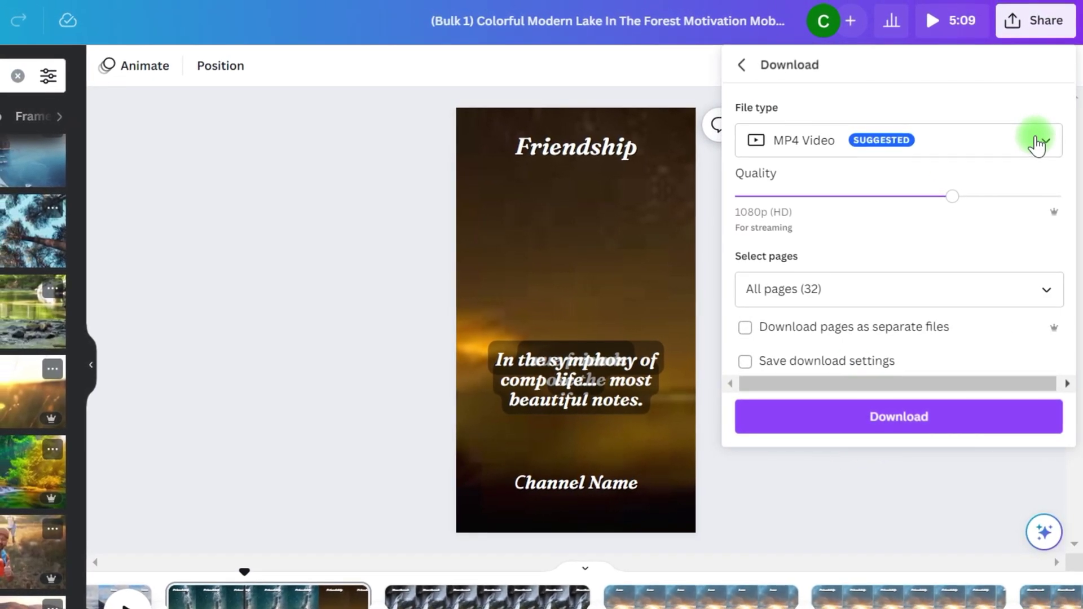
pyautogui.click(1048, 143)
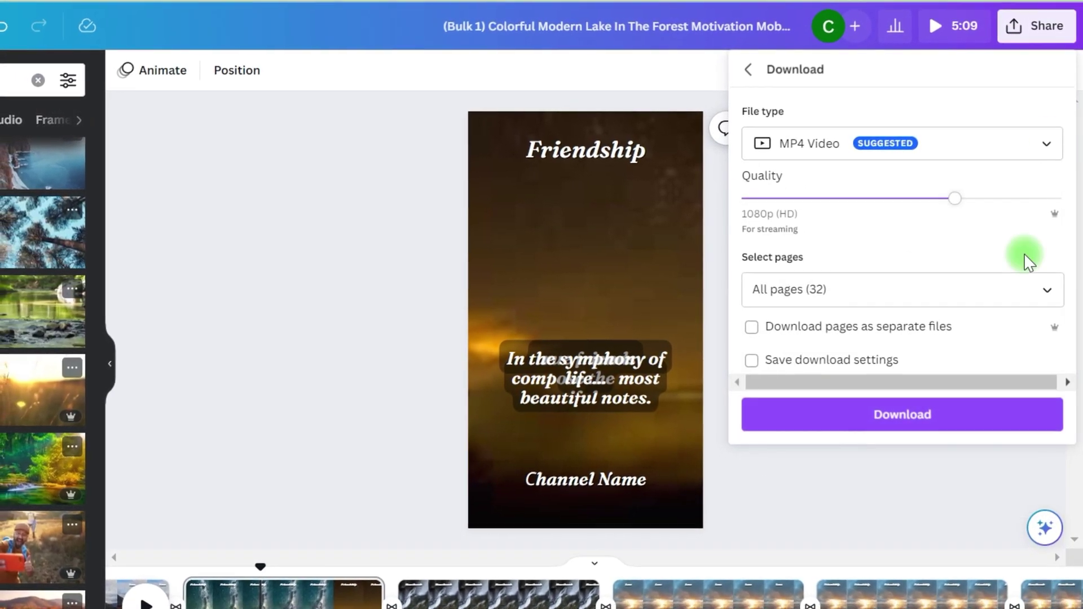
pyautogui.click(1049, 291)
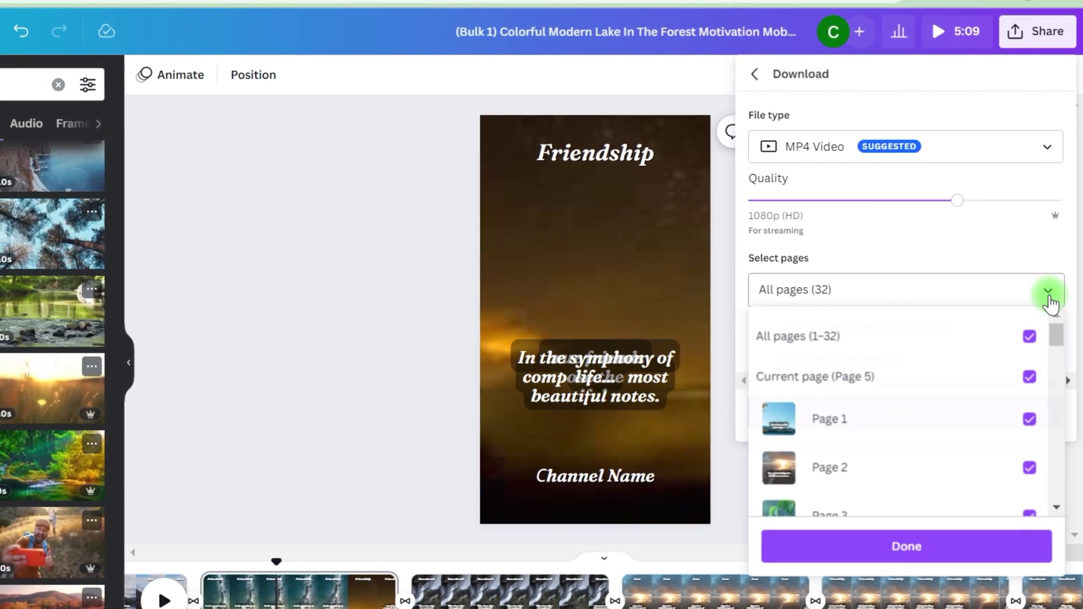
pyautogui.click(1040, 329)
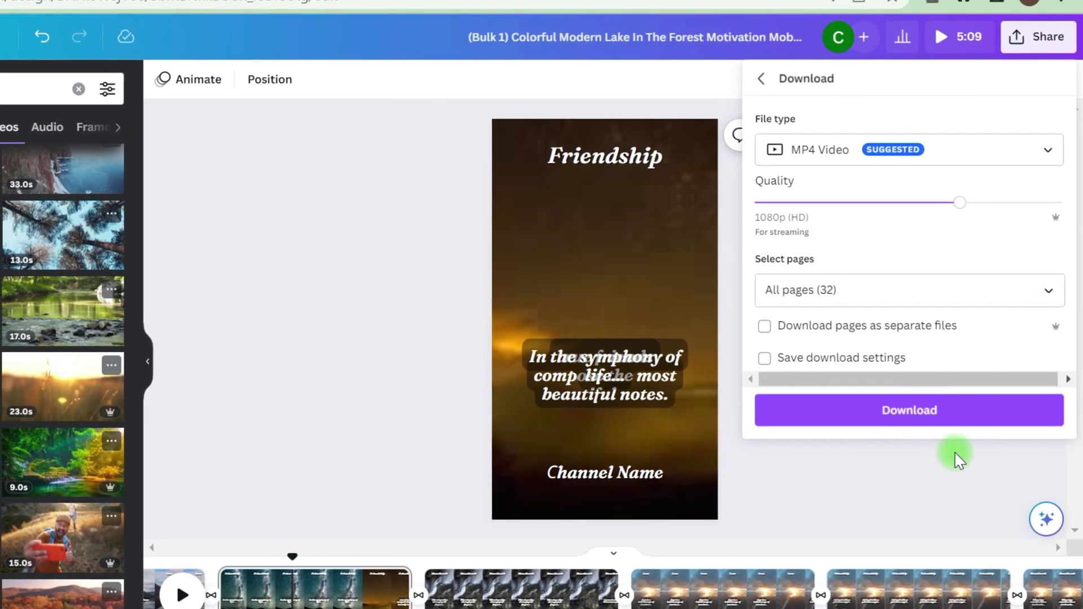
pyautogui.click(815, 330)
pyautogui.click(910, 410)
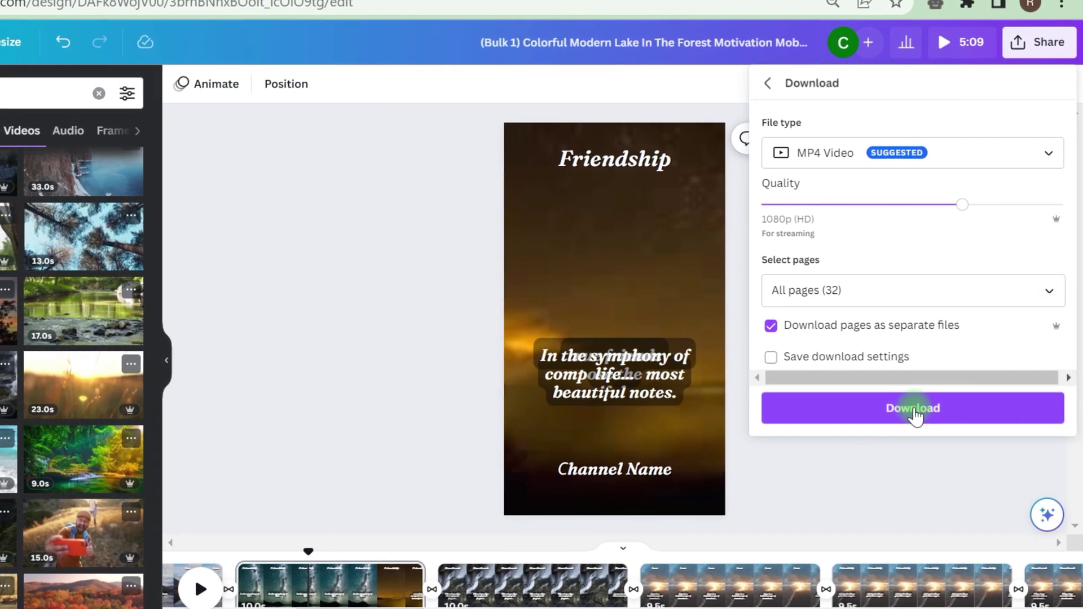